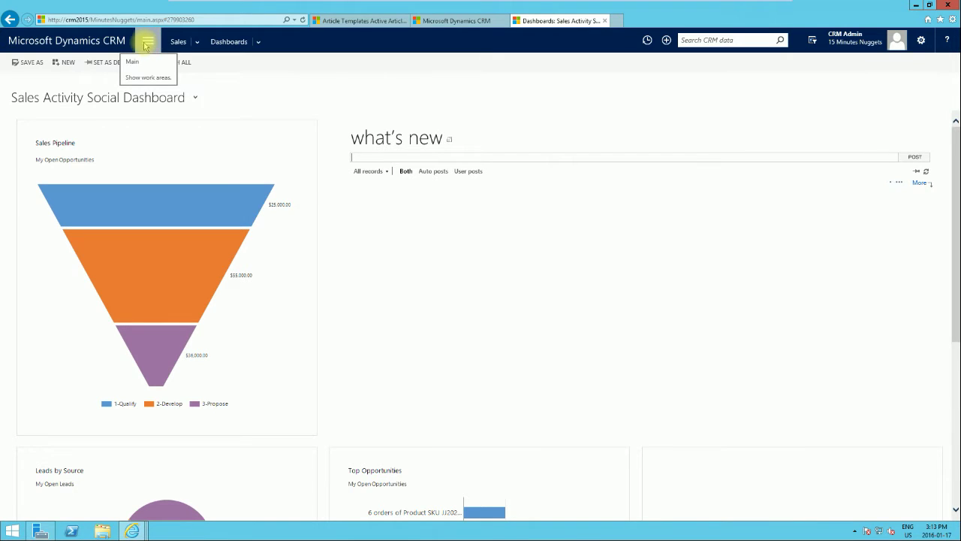
Step: Open the queue items list in the Service area and review the available queue filter options
{"action": "left_click", "coordinate": [148, 45]}
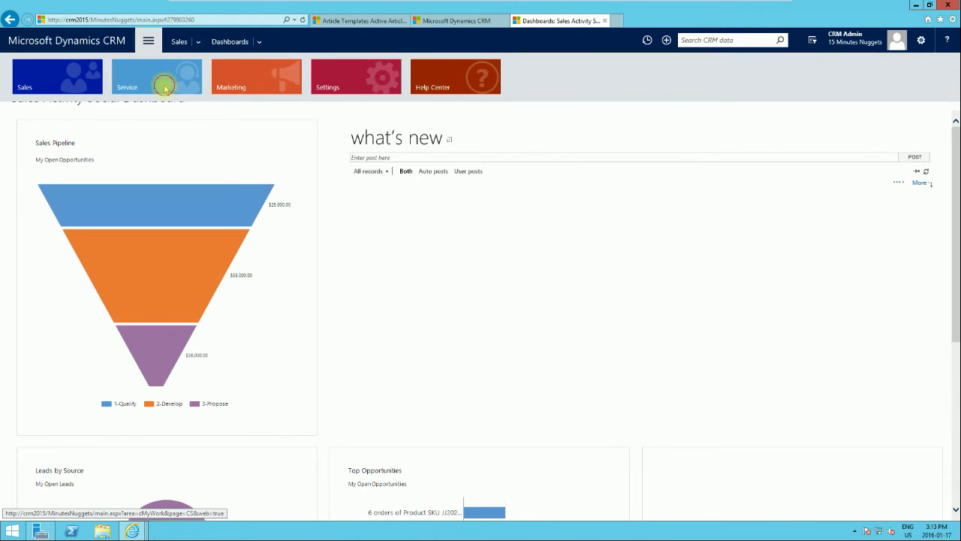
{"action": "left_click", "coordinate": [165, 88]}
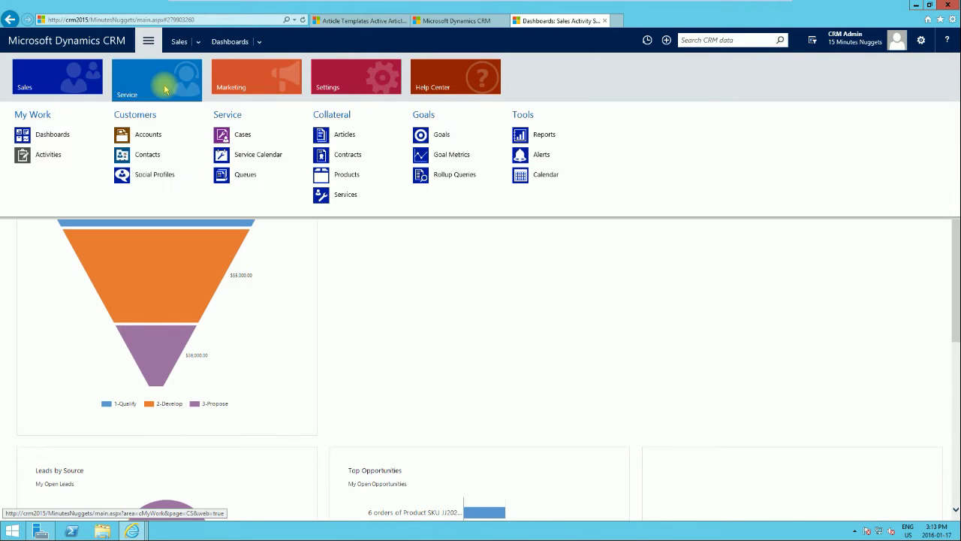
{"action": "left_click", "coordinate": [242, 180]}
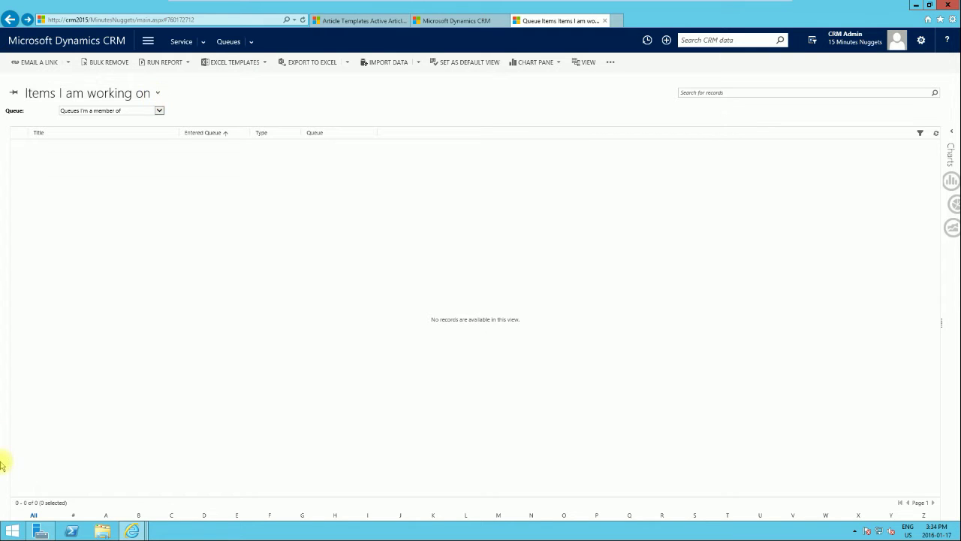
{"action": "left_click", "coordinate": [106, 110]}
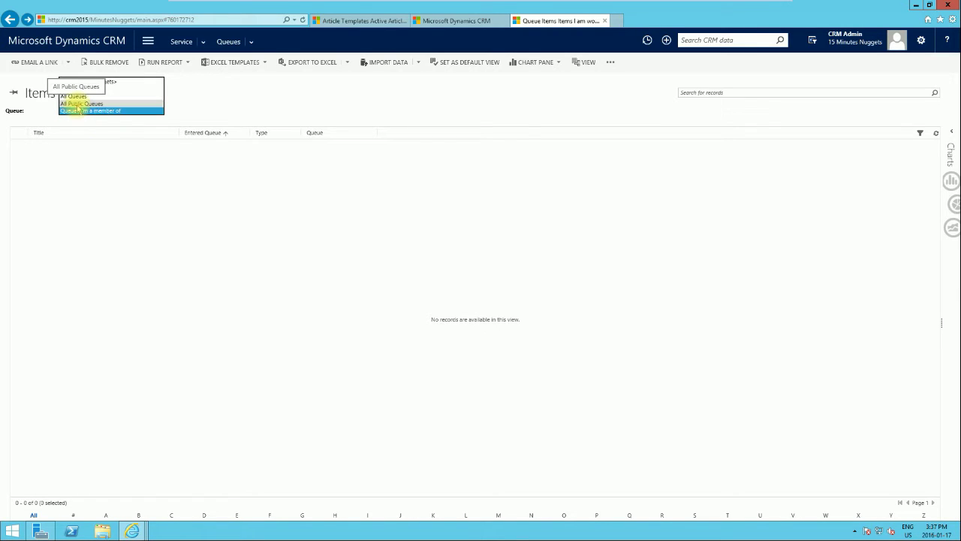
{"action": "left_click", "coordinate": [208, 104]}
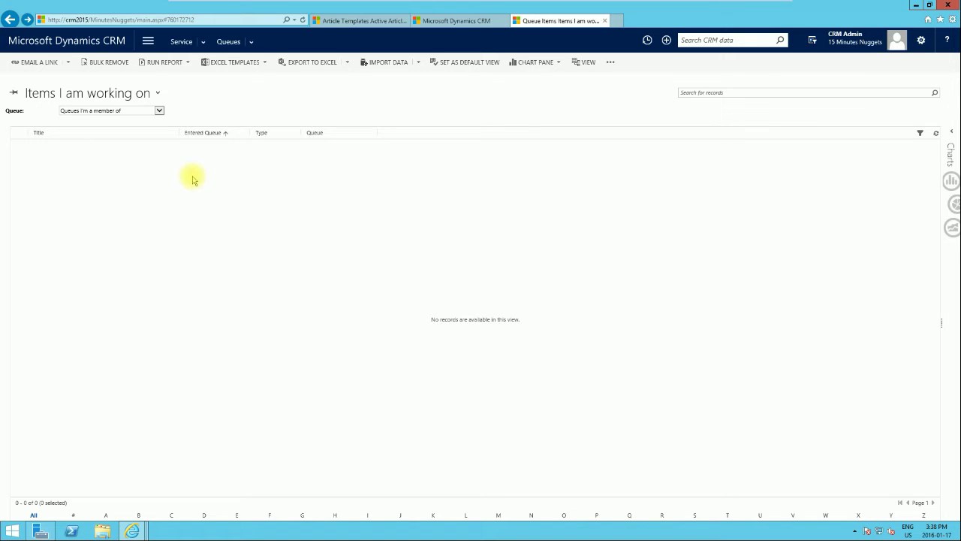
Step: Open the queue administration list under Service Management settings and switch it to the Active Queues view
{"action": "left_click", "coordinate": [149, 44]}
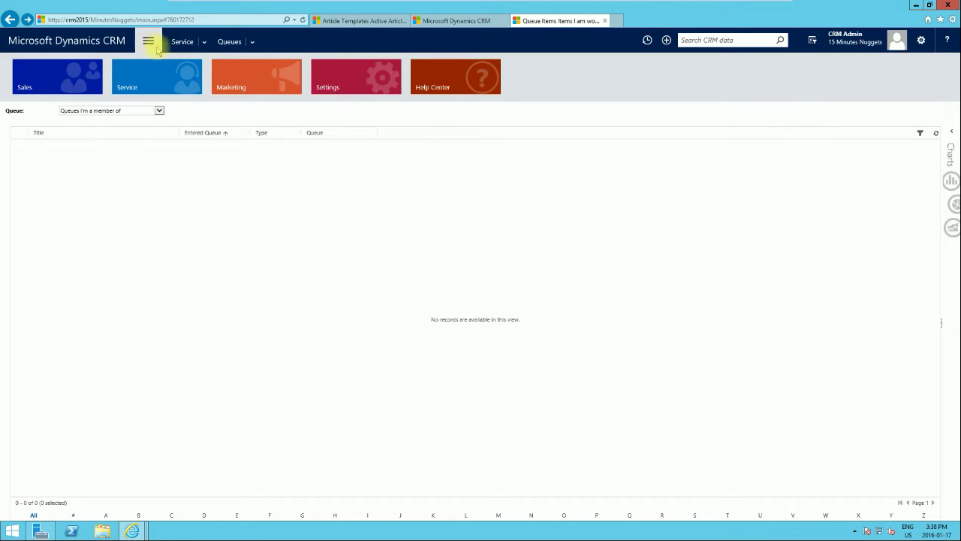
{"action": "left_click", "coordinate": [342, 86]}
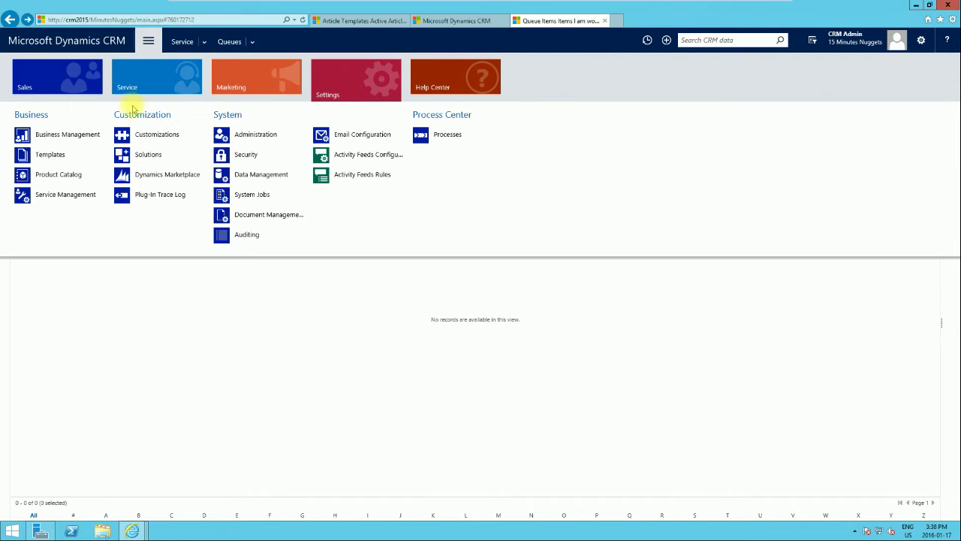
{"action": "left_click", "coordinate": [75, 204]}
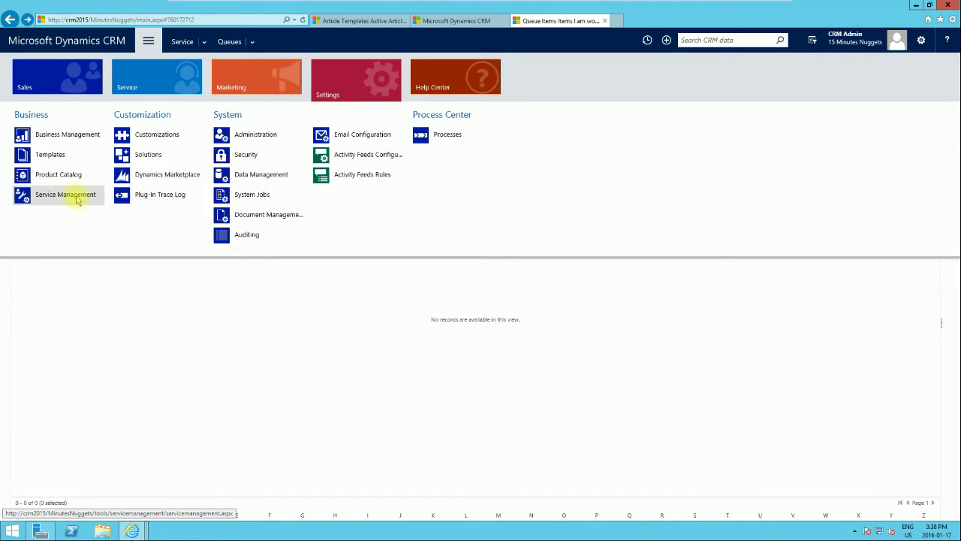
{"action": "left_click", "coordinate": [73, 195]}
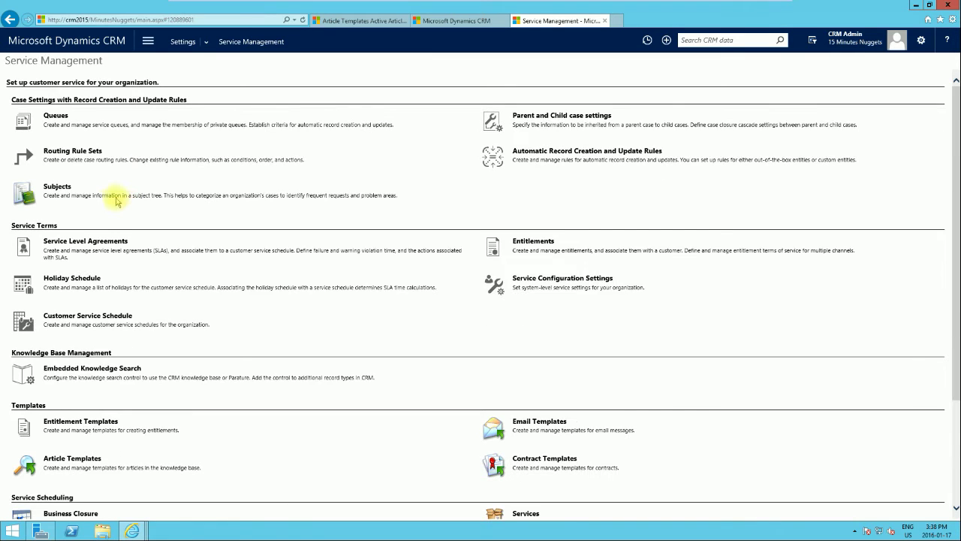
{"action": "left_click", "coordinate": [60, 120]}
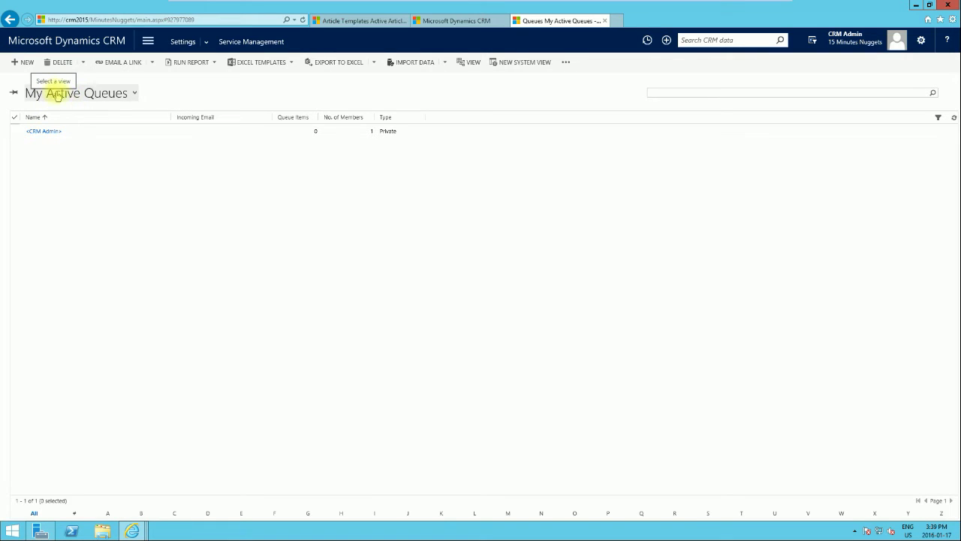
{"action": "left_click", "coordinate": [134, 96]}
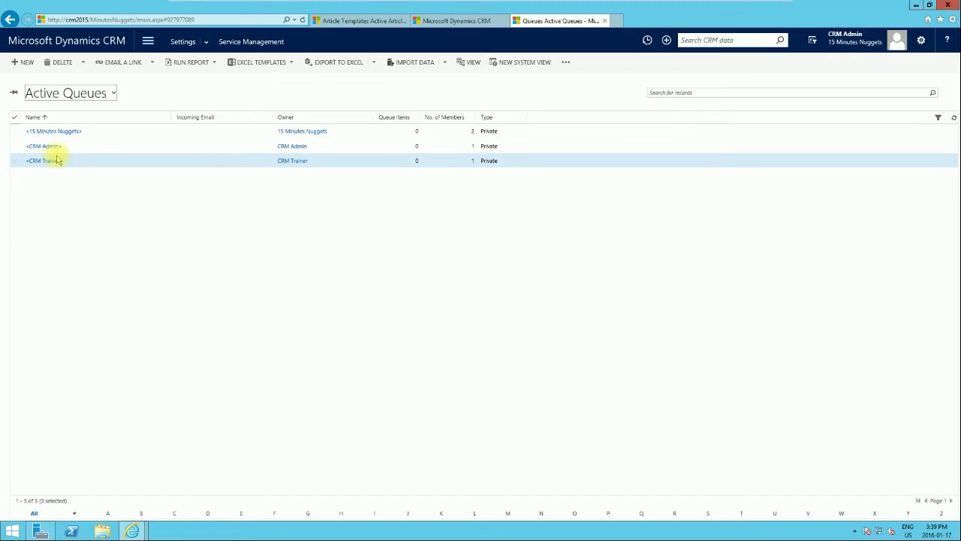
Step: Create a new queue named Tier1 with type Public and save it
{"action": "left_click", "coordinate": [25, 63]}
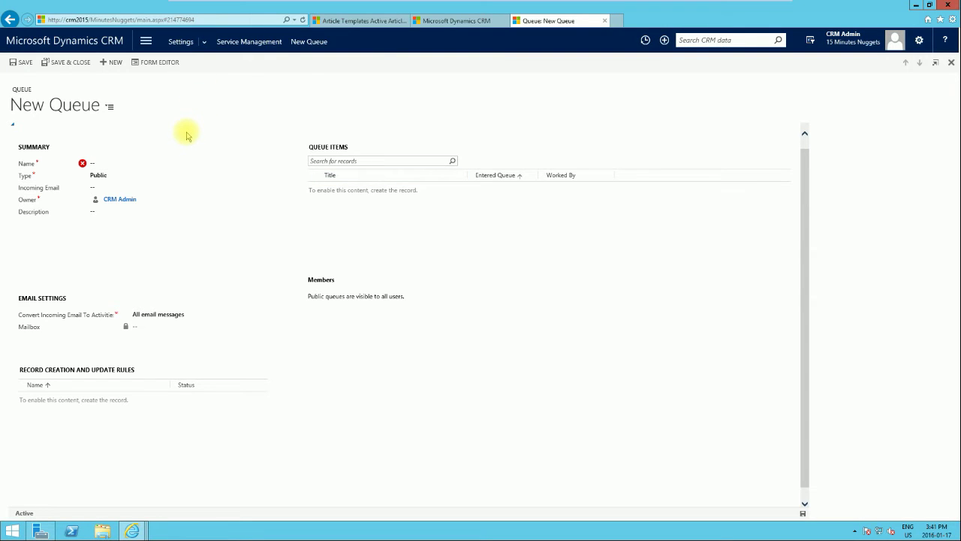
{"action": "left_click", "coordinate": [122, 163]}
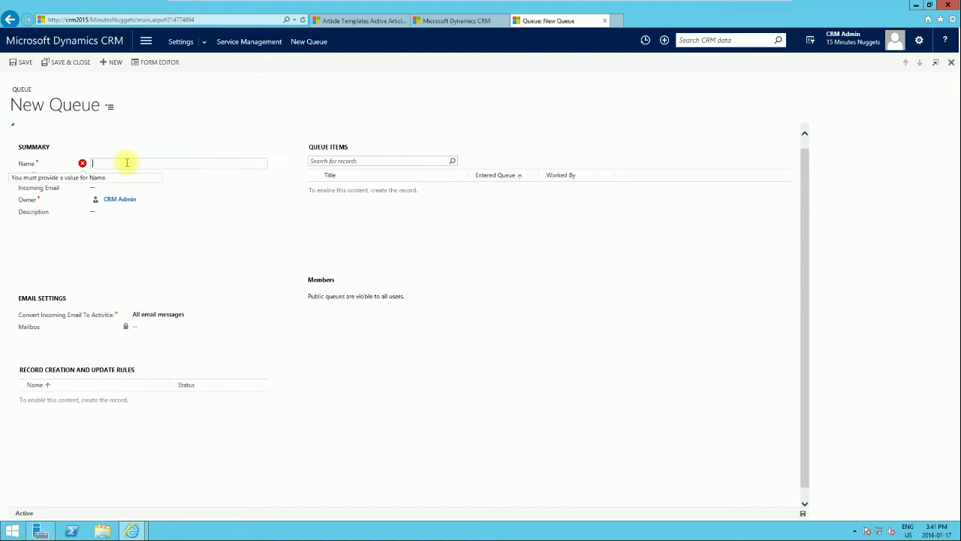
{"action": "type", "text": "Tier1"}
{"action": "left_click", "coordinate": [167, 199]}
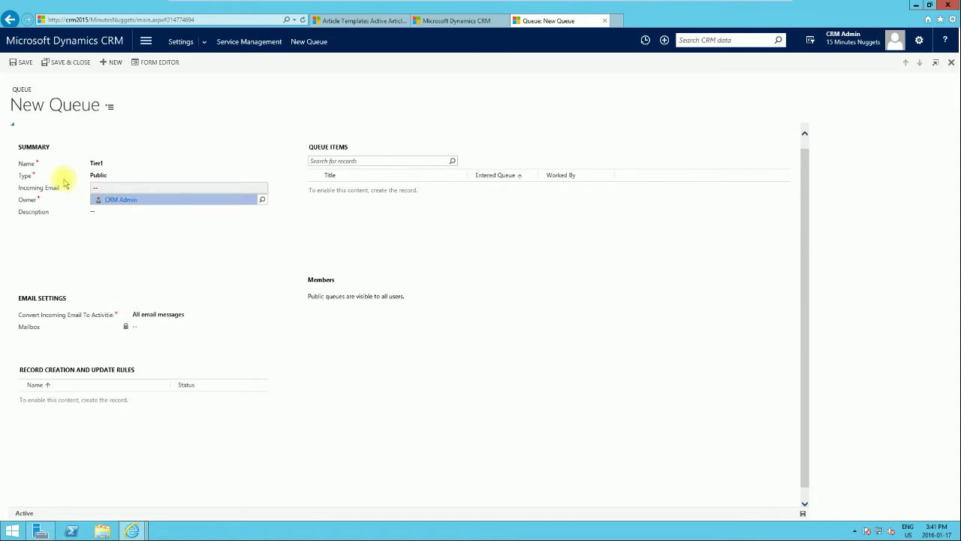
{"action": "left_click", "coordinate": [242, 180]}
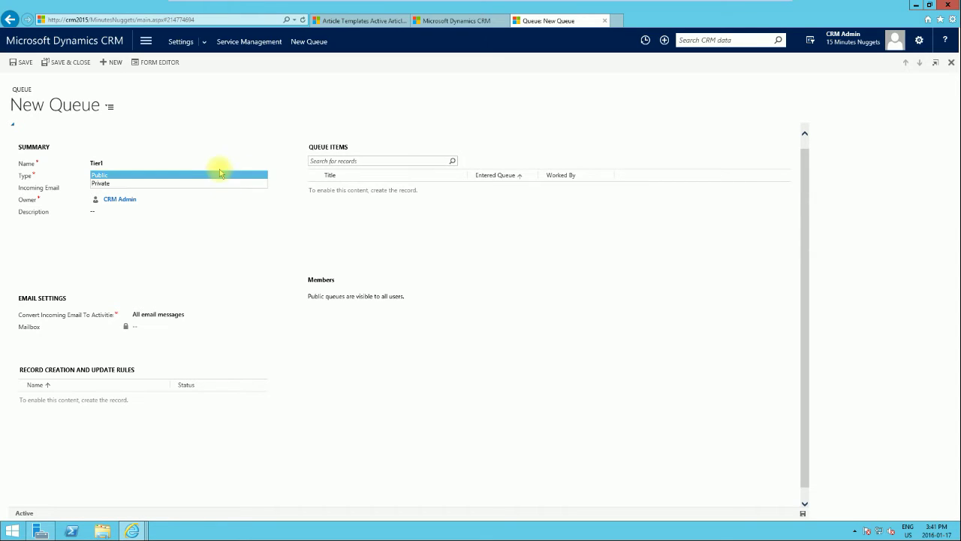
{"action": "left_click", "coordinate": [219, 174]}
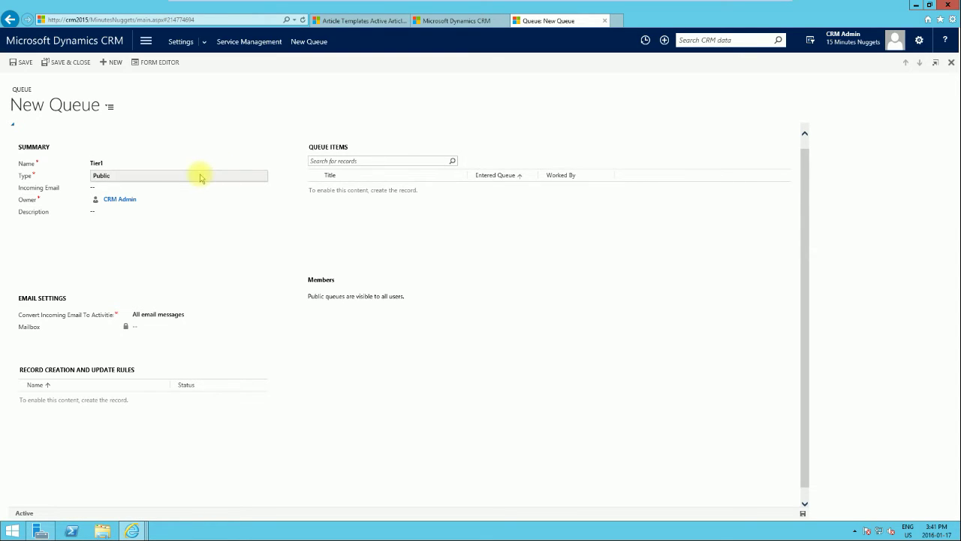
{"action": "left_click", "coordinate": [174, 189]}
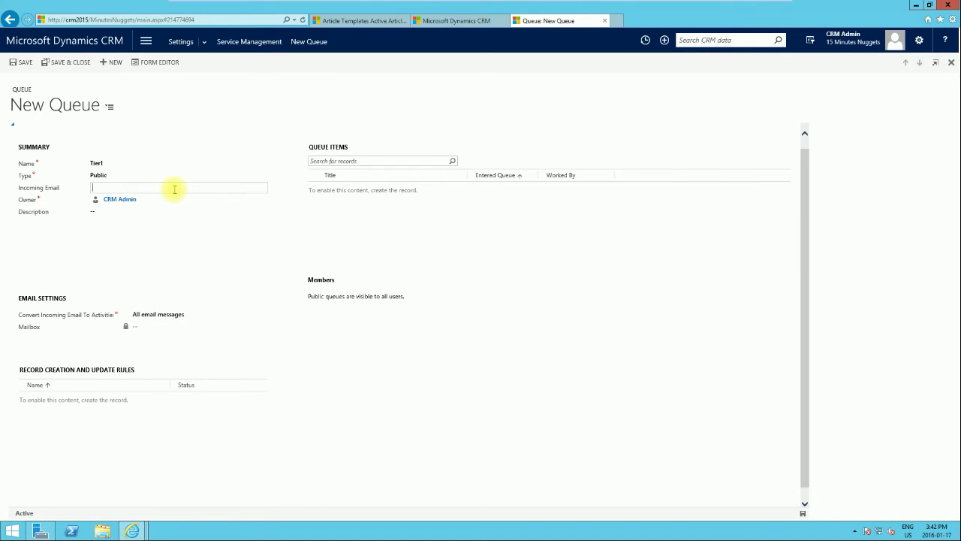
{"action": "left_click", "coordinate": [109, 223]}
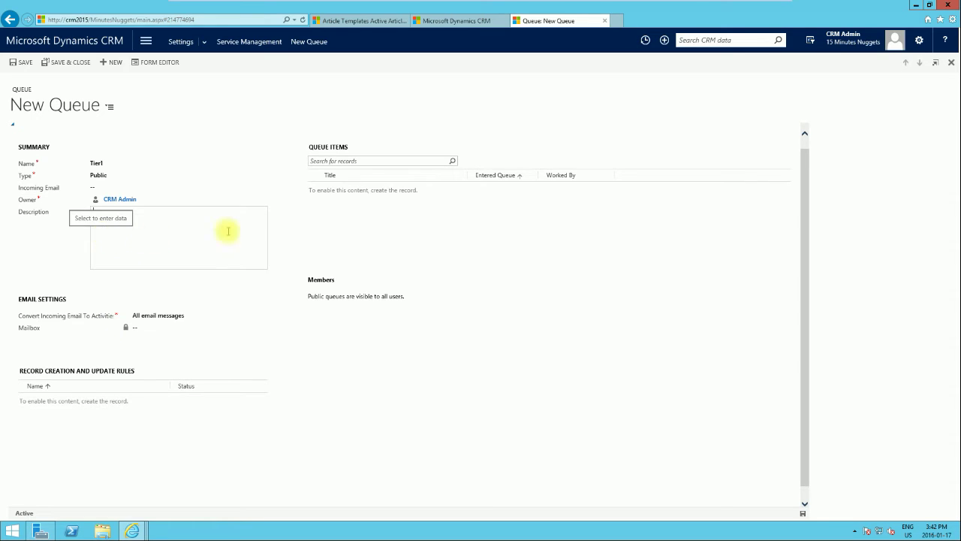
{"action": "left_click", "coordinate": [16, 62]}
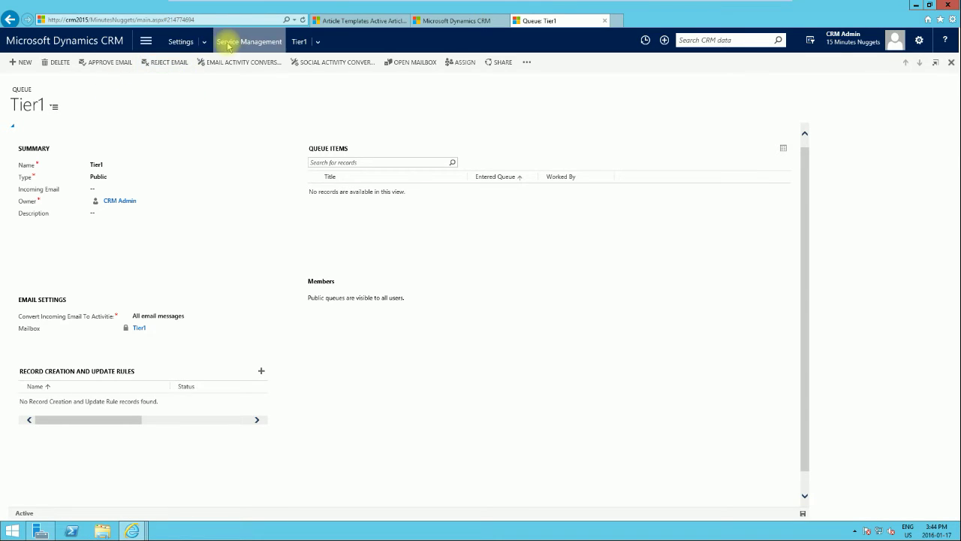
Step: Reopen the recent Items I am working on view and filter the queue items by the Tier1 queue
{"action": "left_click", "coordinate": [145, 41]}
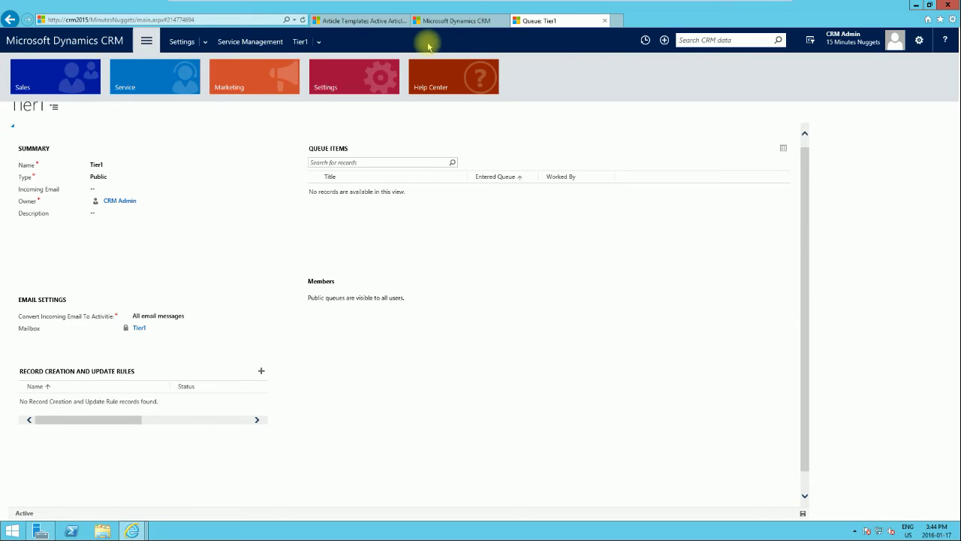
{"action": "left_click", "coordinate": [645, 39]}
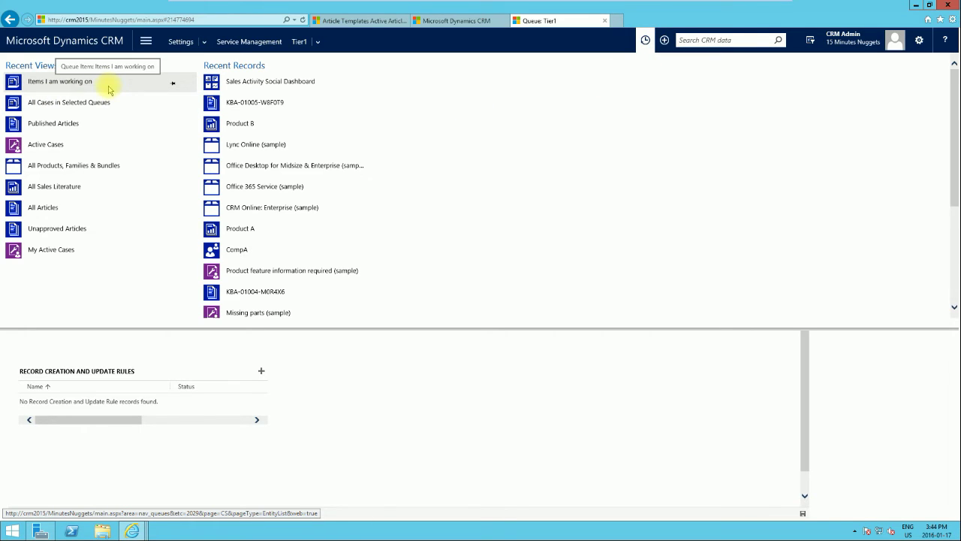
{"action": "left_click", "coordinate": [54, 84]}
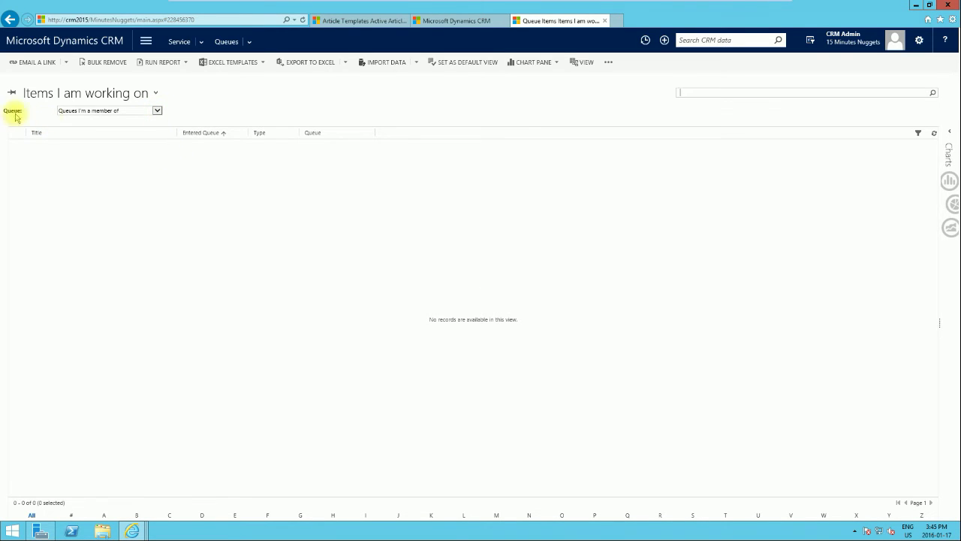
{"action": "left_click", "coordinate": [156, 111]}
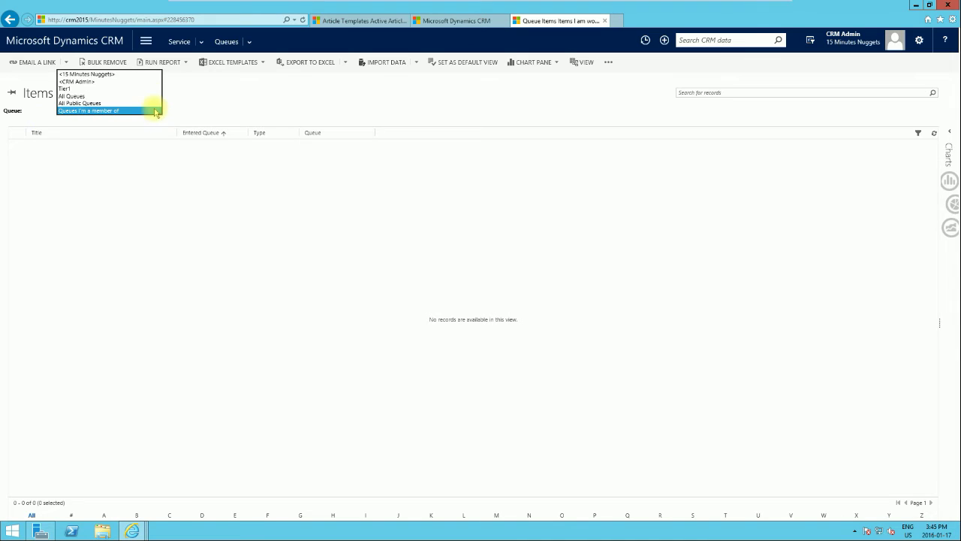
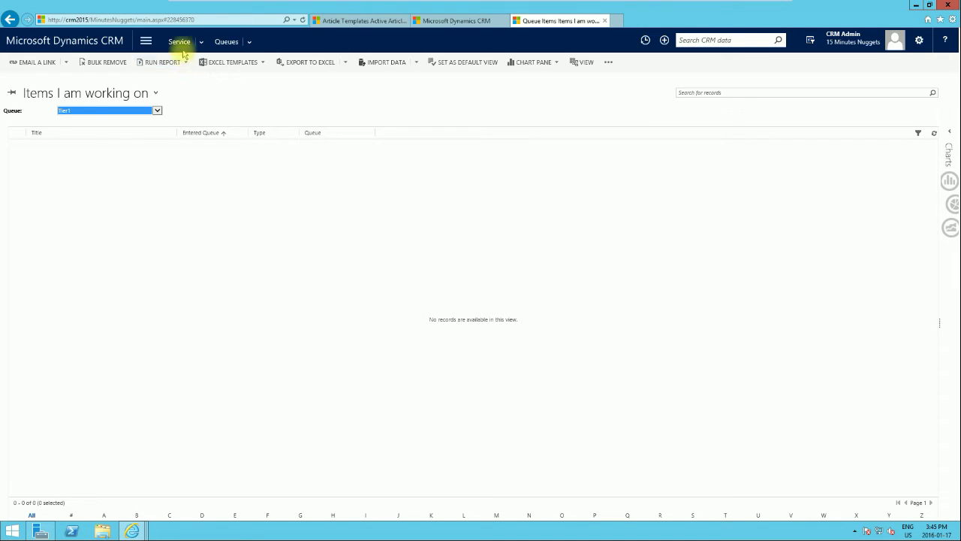
Step: Open the Maintenance required (sample) case from the active service cases
{"action": "left_click", "coordinate": [147, 45]}
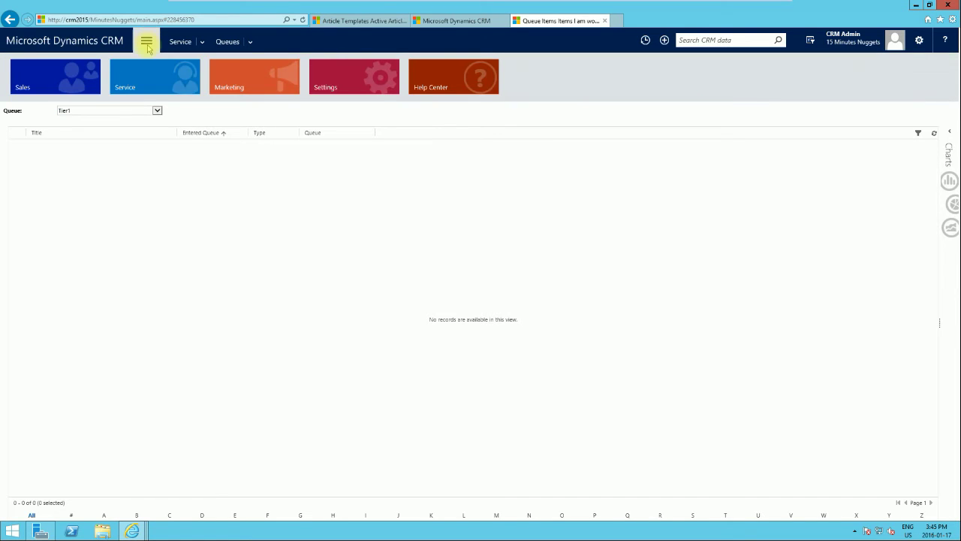
{"action": "left_click", "coordinate": [147, 80]}
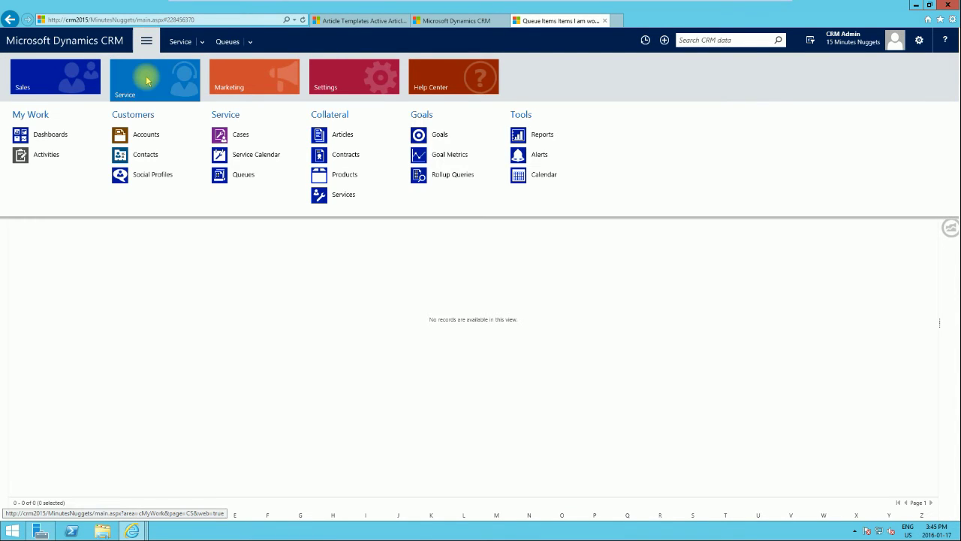
{"action": "left_click", "coordinate": [241, 136]}
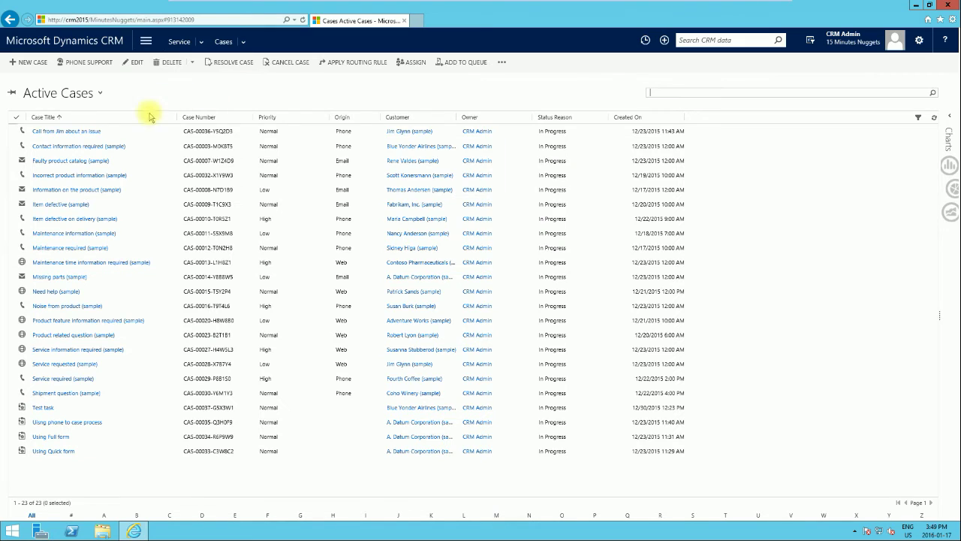
{"action": "left_click", "coordinate": [13, 250]}
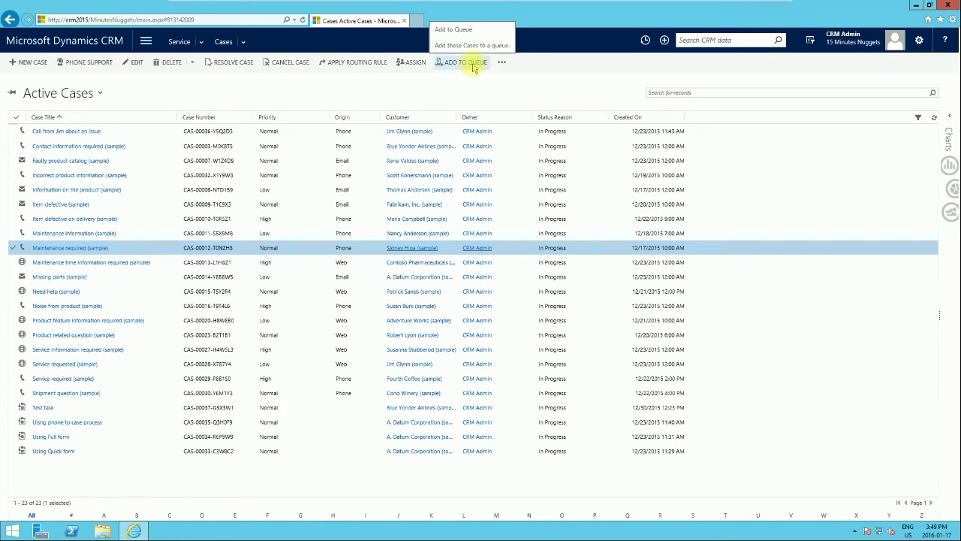
{"action": "left_click", "coordinate": [55, 251]}
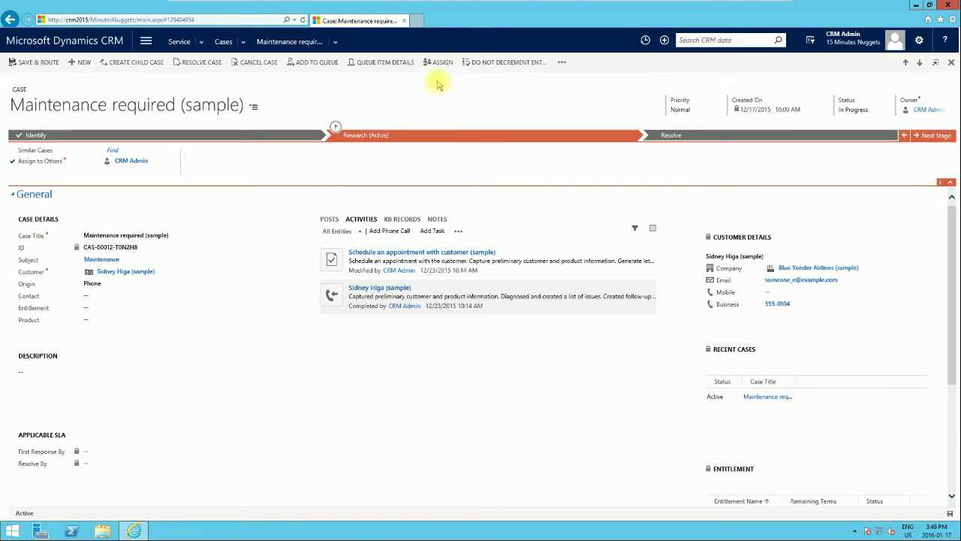
Step: Add the open Maintenance required (sample) case to the Tier1 queue
{"action": "left_click", "coordinate": [323, 66]}
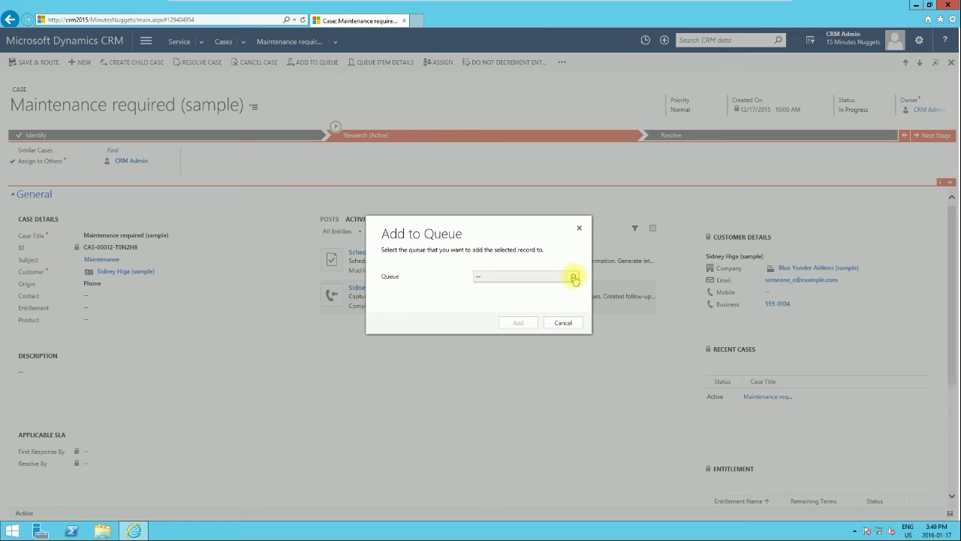
{"action": "left_click", "coordinate": [574, 278]}
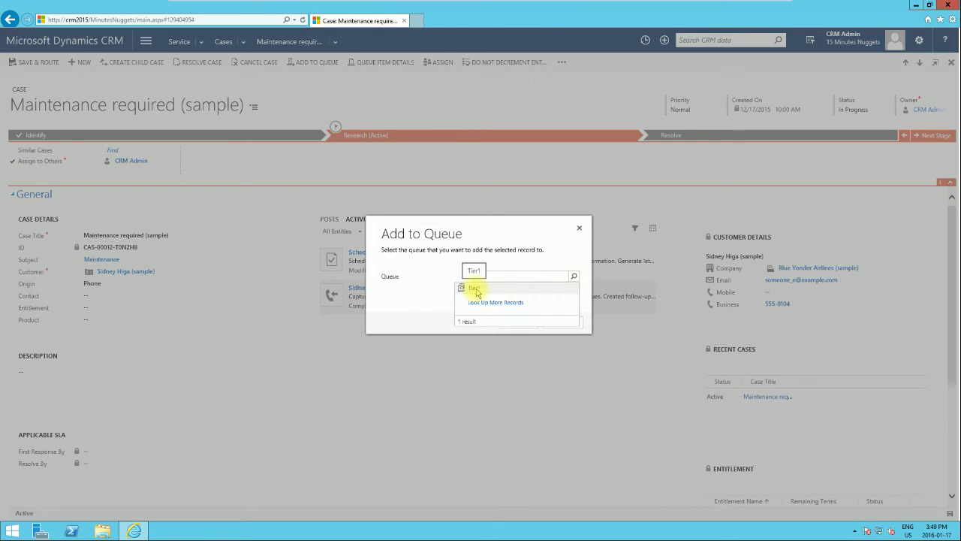
{"action": "left_click", "coordinate": [476, 292]}
{"action": "left_click", "coordinate": [518, 324]}
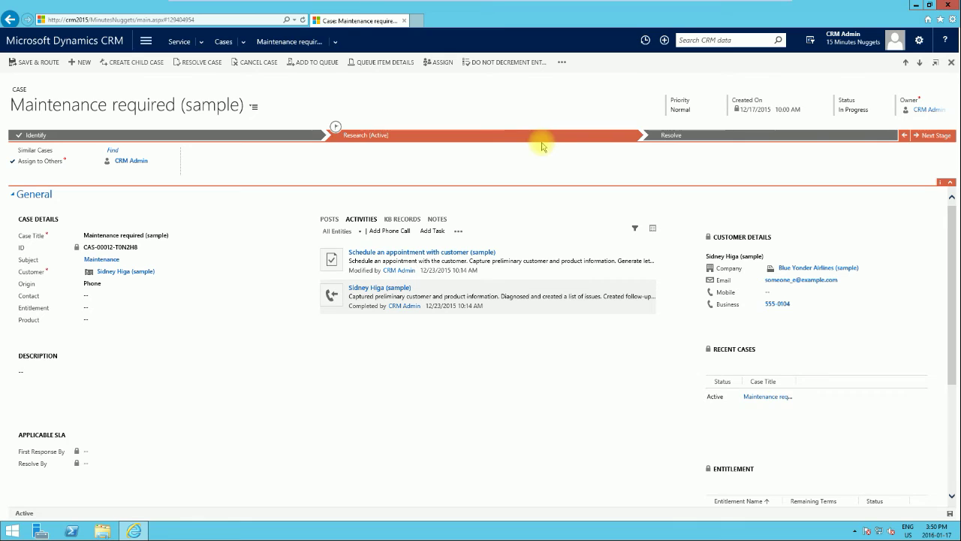
Step: Reopen the recent Items I am working on view, filter it by the Tier1 queue, and switch to Items available to work on
{"action": "left_click", "coordinate": [643, 40]}
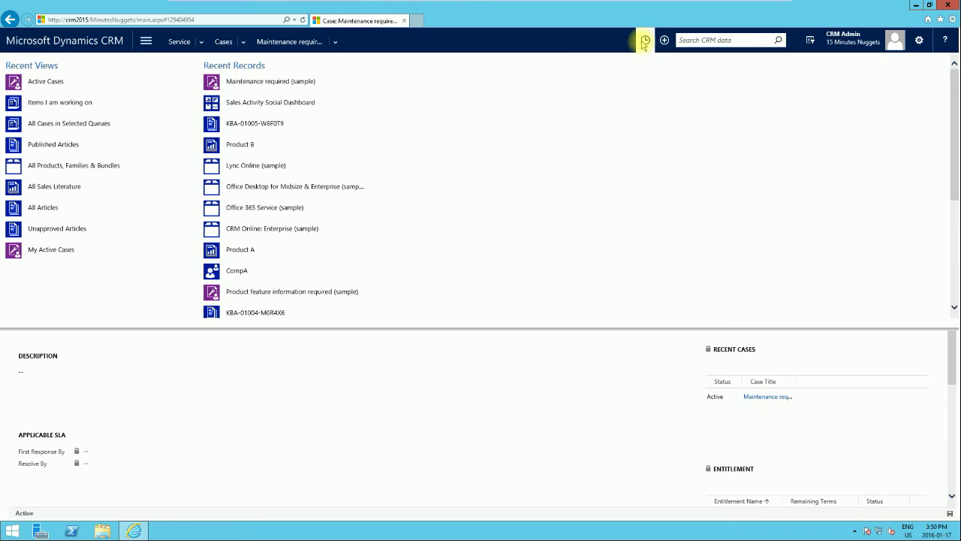
{"action": "left_click", "coordinate": [66, 107]}
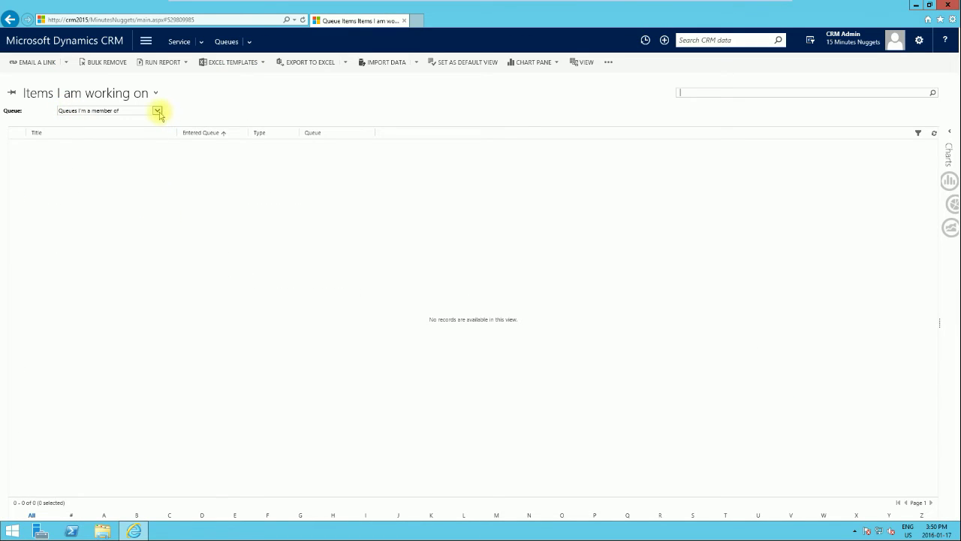
{"action": "left_click", "coordinate": [157, 112]}
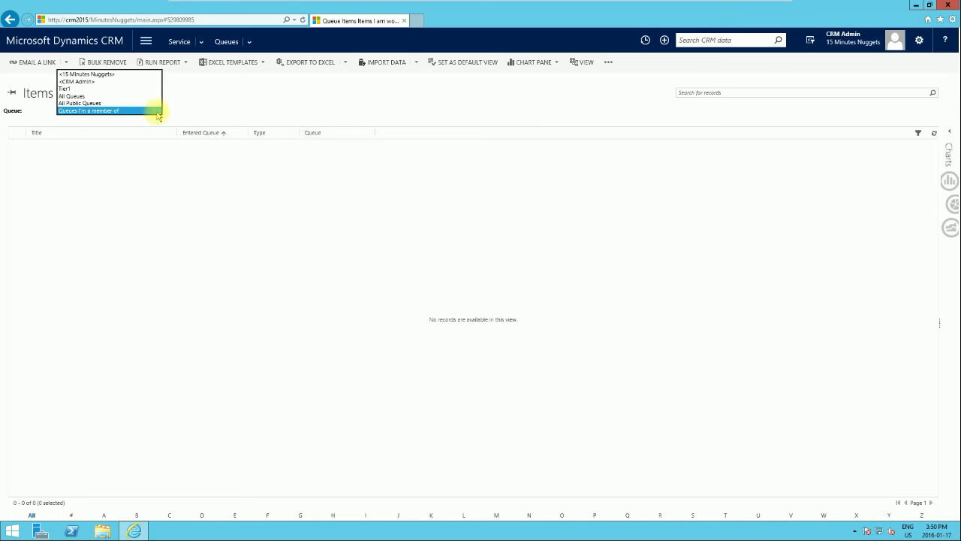
{"action": "left_click", "coordinate": [90, 91]}
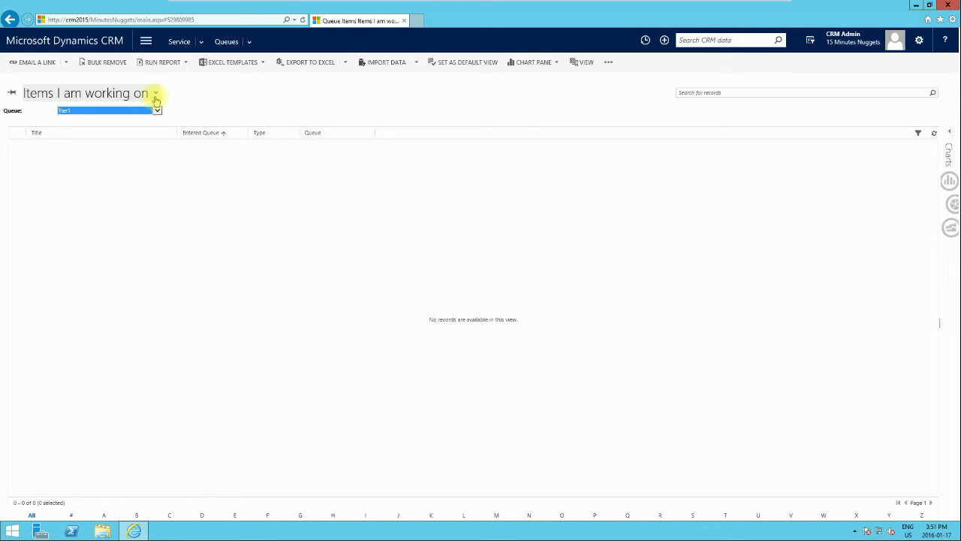
{"action": "left_click", "coordinate": [155, 95]}
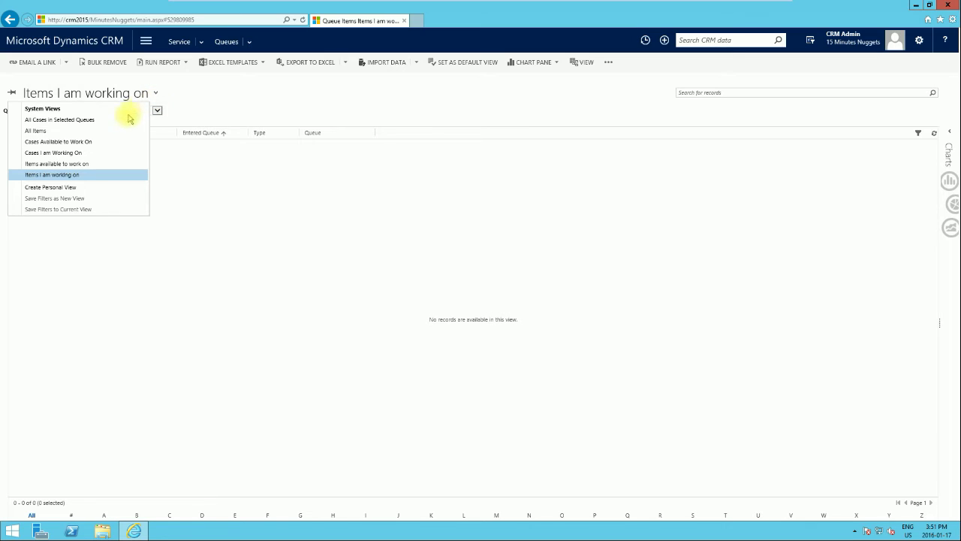
{"action": "left_click", "coordinate": [71, 165]}
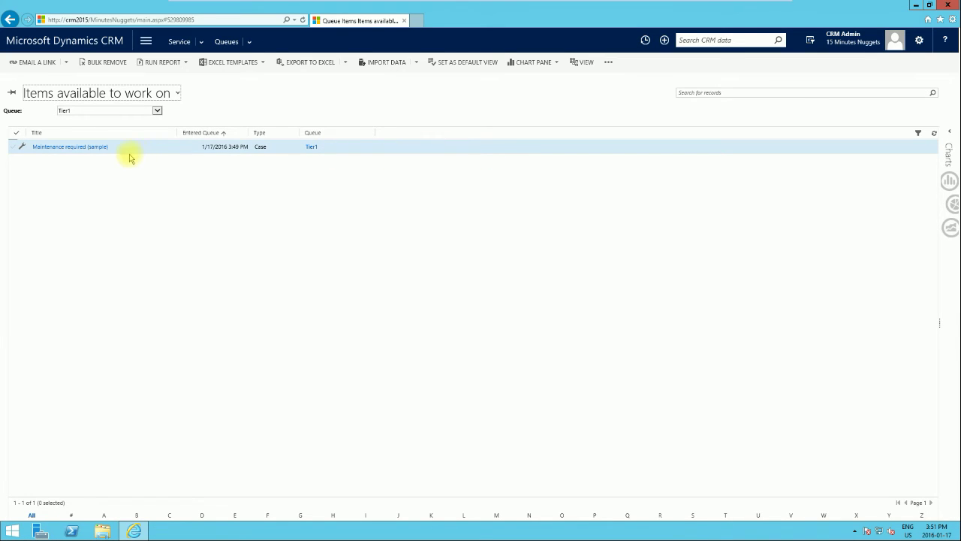
Step: Pick the Maintenance required (sample) case from the available items, leaving removal from the queue set to No
{"action": "left_click", "coordinate": [12, 147]}
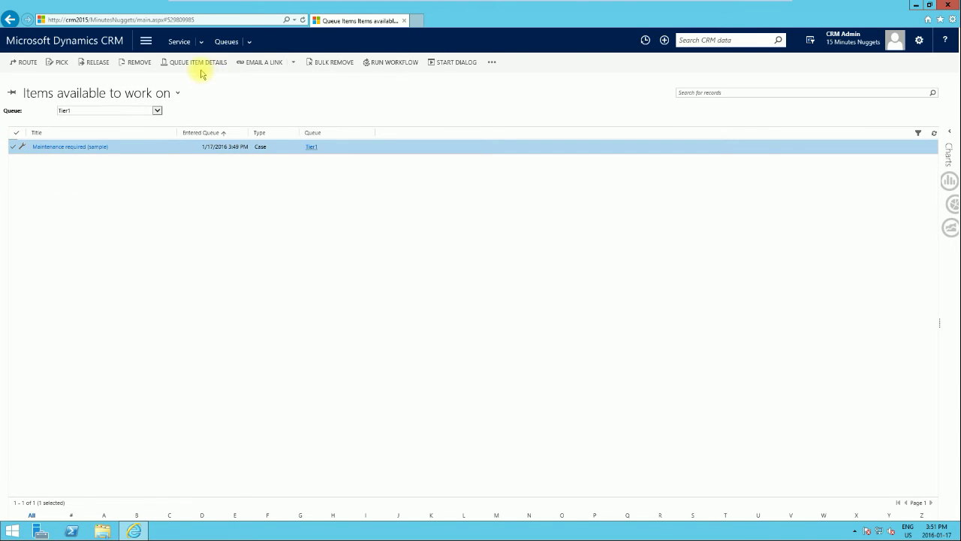
{"action": "left_click", "coordinate": [62, 64]}
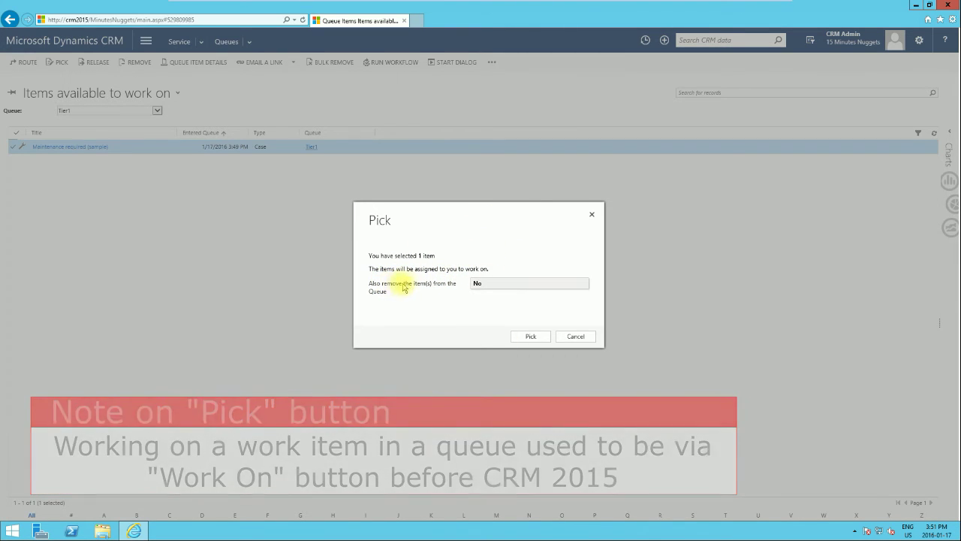
{"action": "left_click", "coordinate": [515, 286]}
{"action": "left_click", "coordinate": [521, 284]}
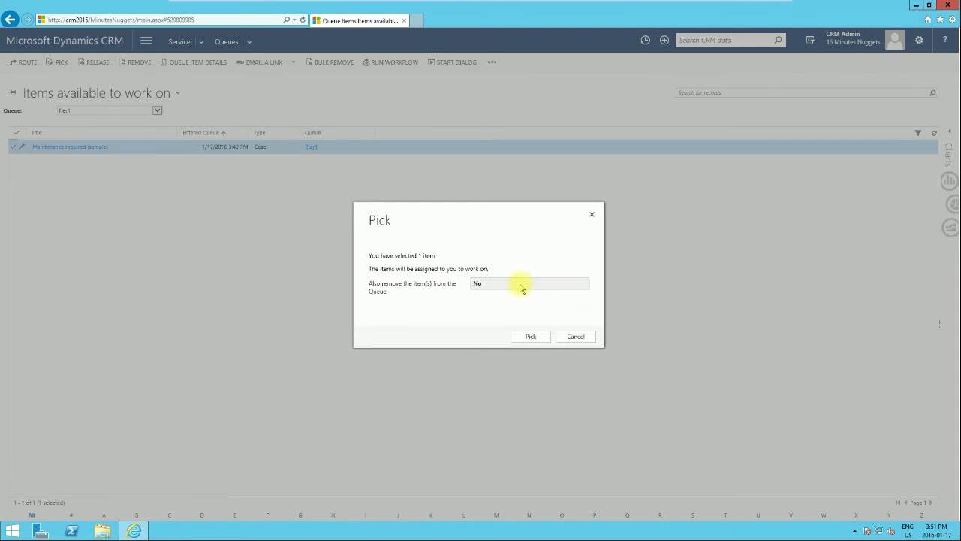
{"action": "left_click", "coordinate": [531, 337]}
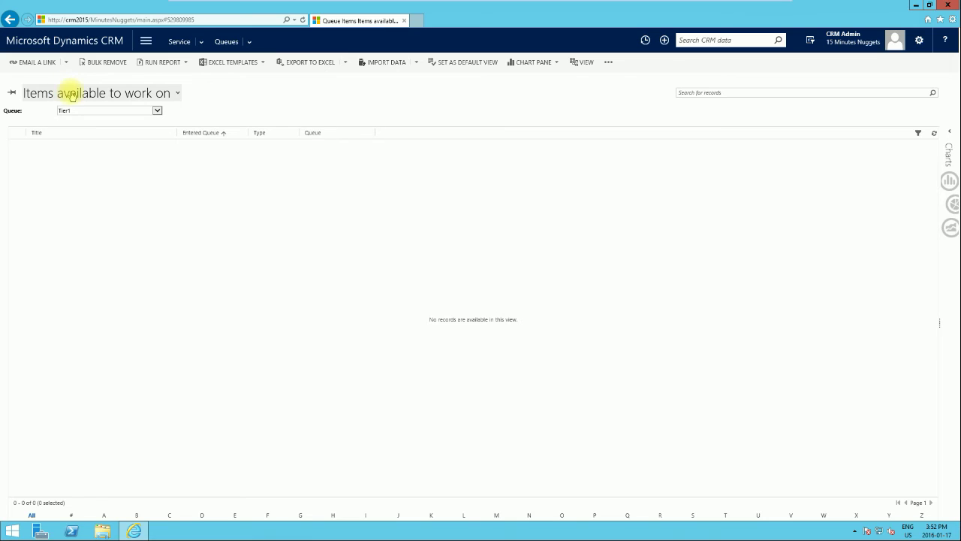
Step: Release the Maintenance required (sample) case from the Items I am working on view back to the Tier1 queue
{"action": "left_click", "coordinate": [176, 94]}
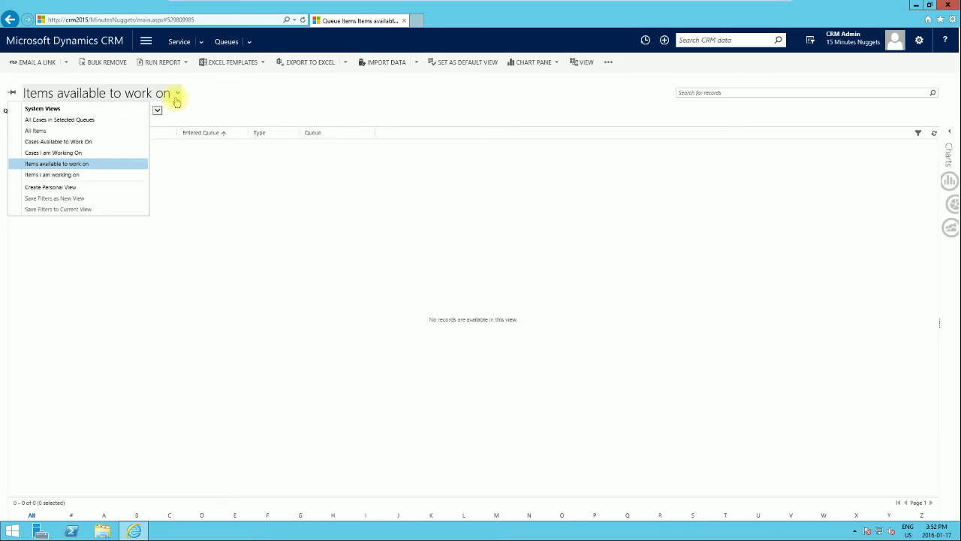
{"action": "left_click", "coordinate": [89, 174]}
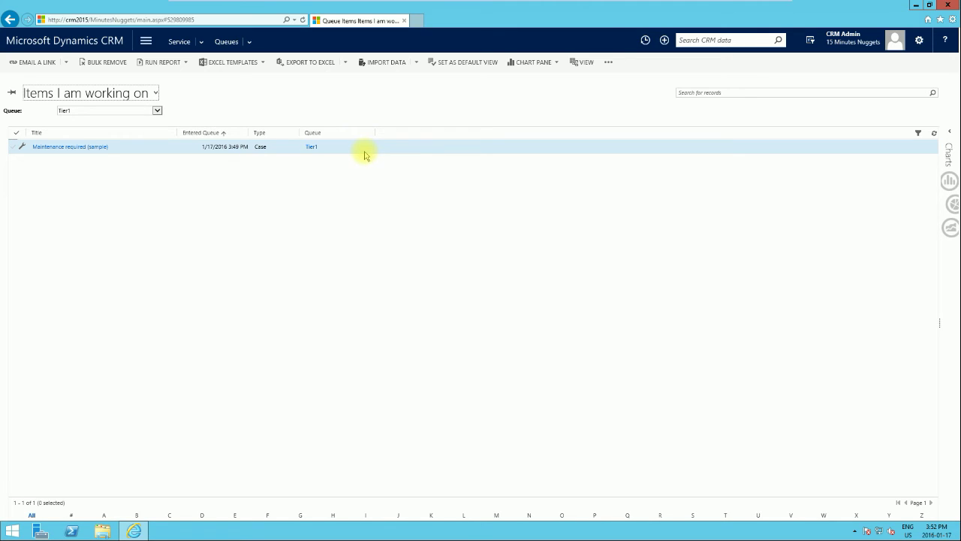
{"action": "left_click", "coordinate": [15, 148]}
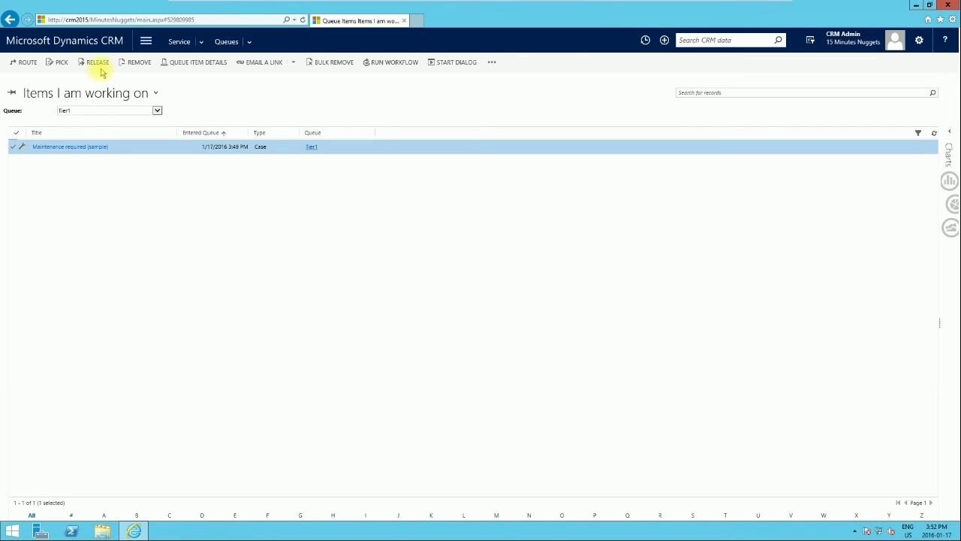
{"action": "left_click", "coordinate": [93, 62]}
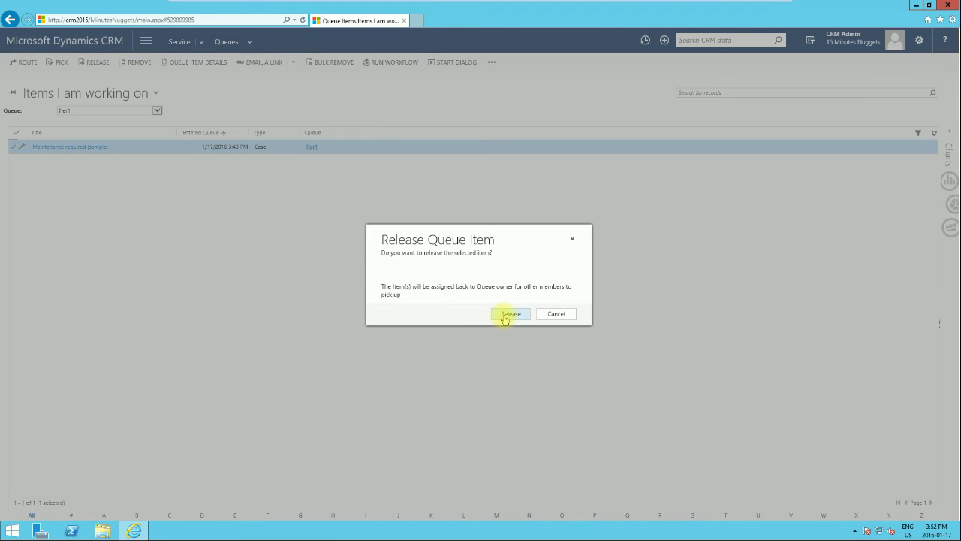
{"action": "left_click", "coordinate": [509, 313]}
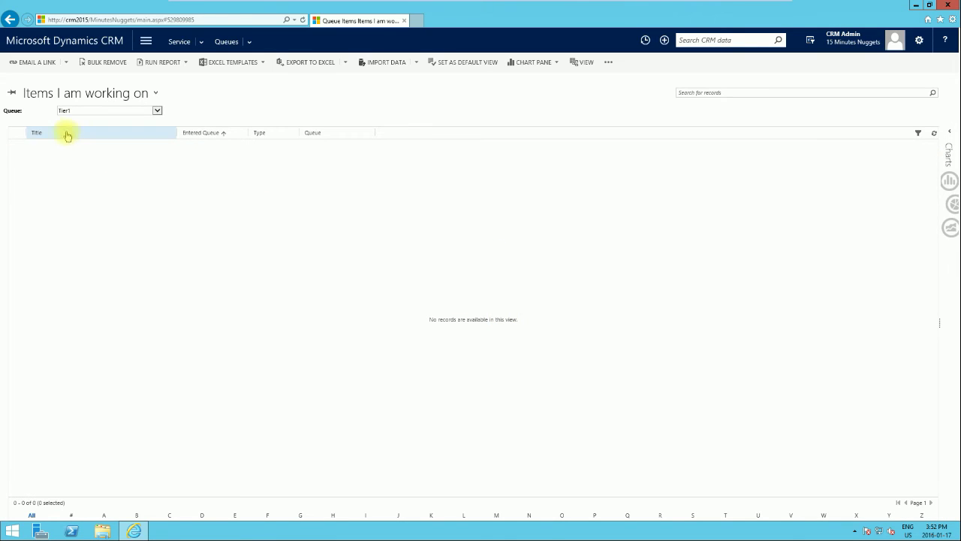
Step: Remove the Maintenance required (sample) case from the Tier1 queue using the Items available to work on view
{"action": "left_click", "coordinate": [148, 97]}
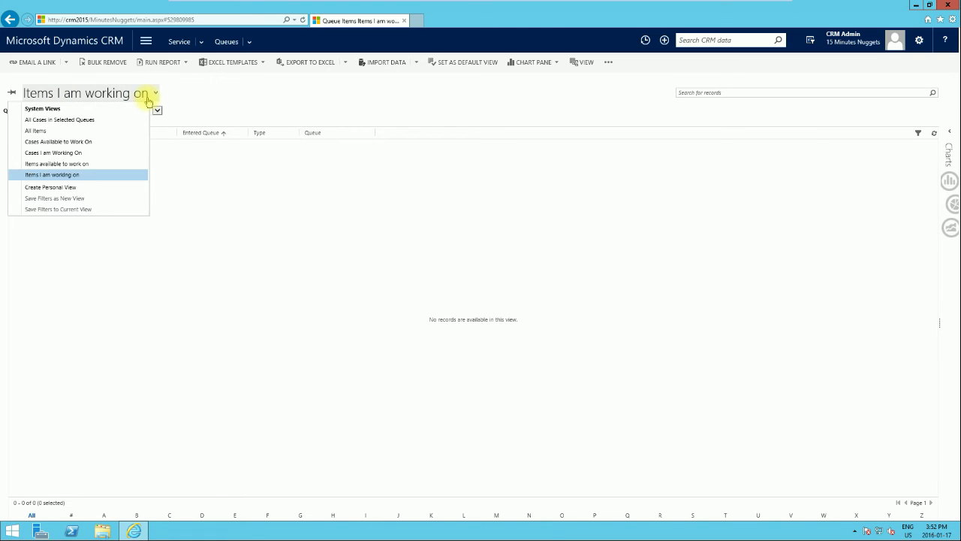
{"action": "left_click", "coordinate": [59, 166]}
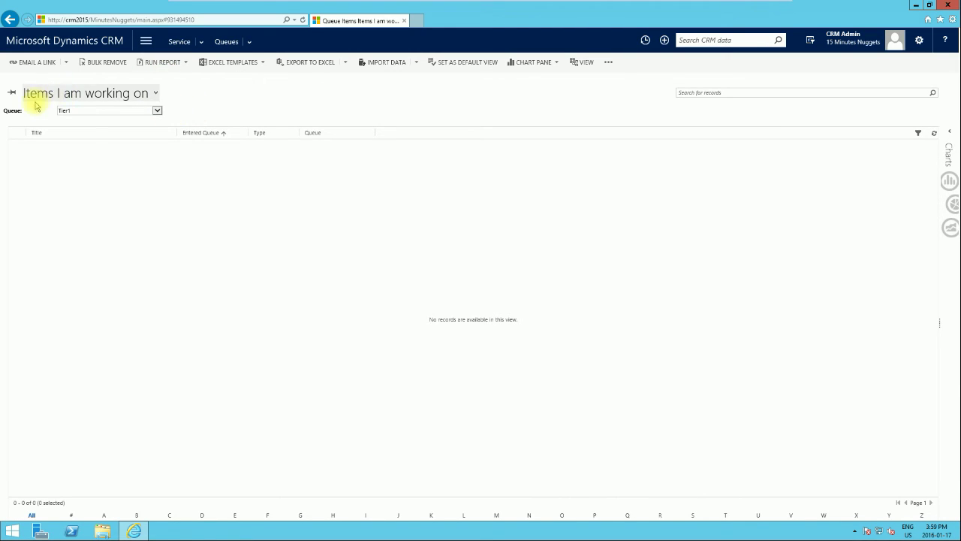
{"action": "left_click", "coordinate": [154, 93]}
{"action": "left_click", "coordinate": [95, 163]}
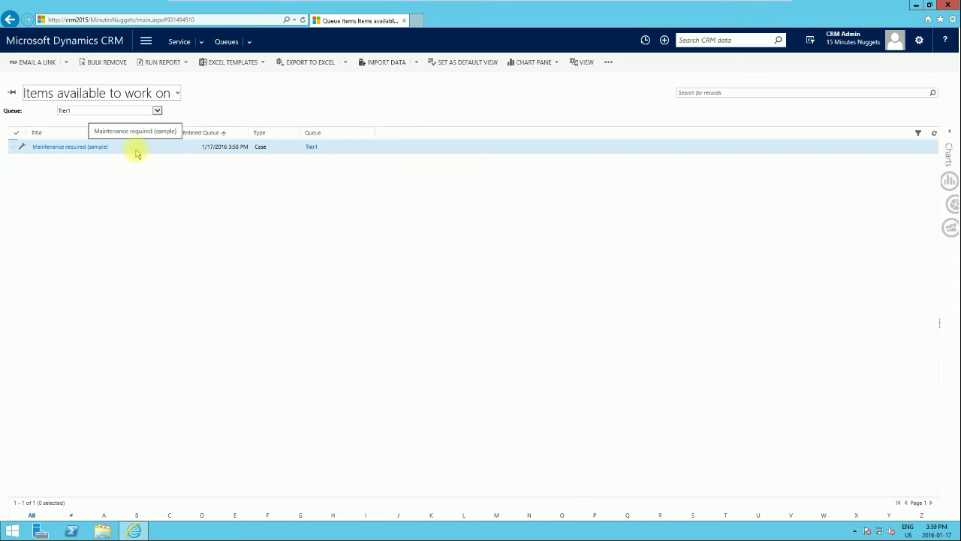
{"action": "left_click", "coordinate": [14, 149]}
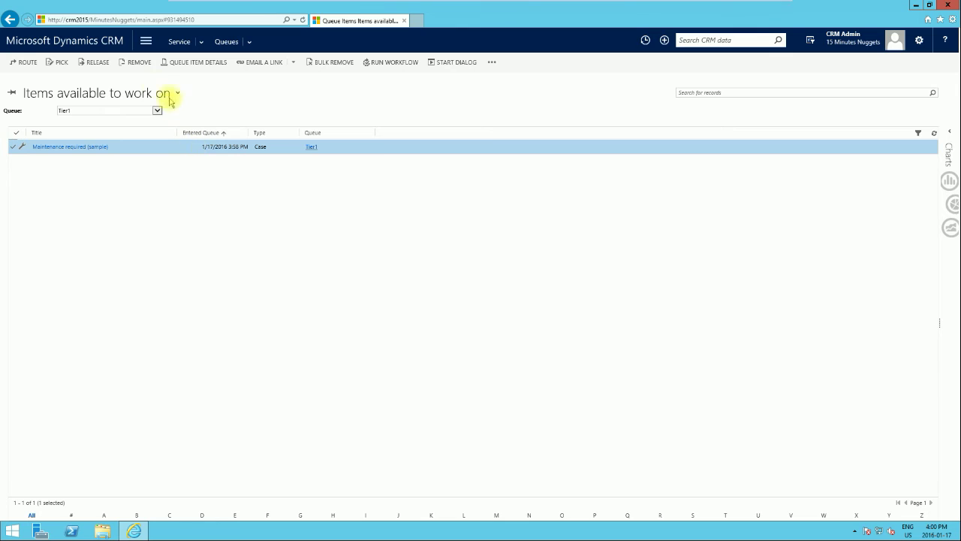
{"action": "left_click", "coordinate": [139, 64]}
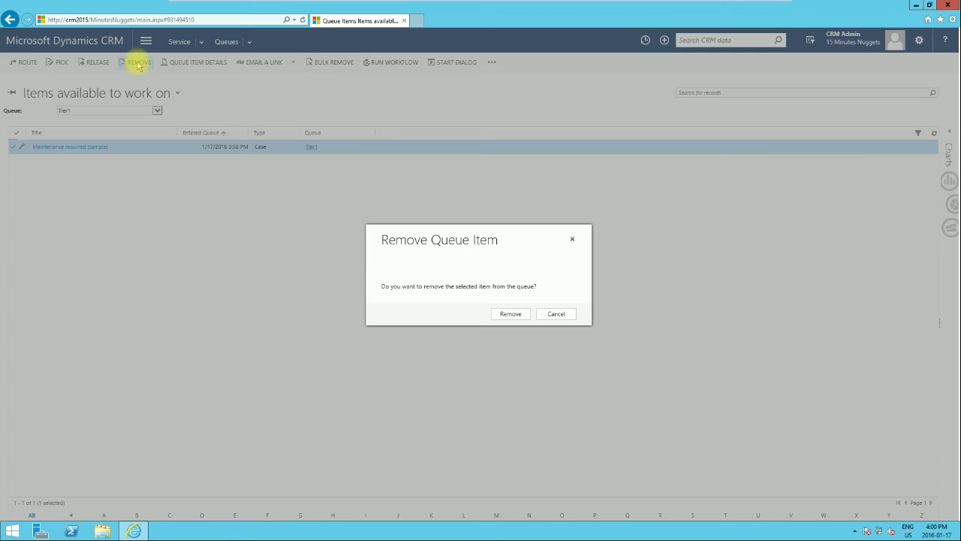
{"action": "left_click", "coordinate": [514, 314]}
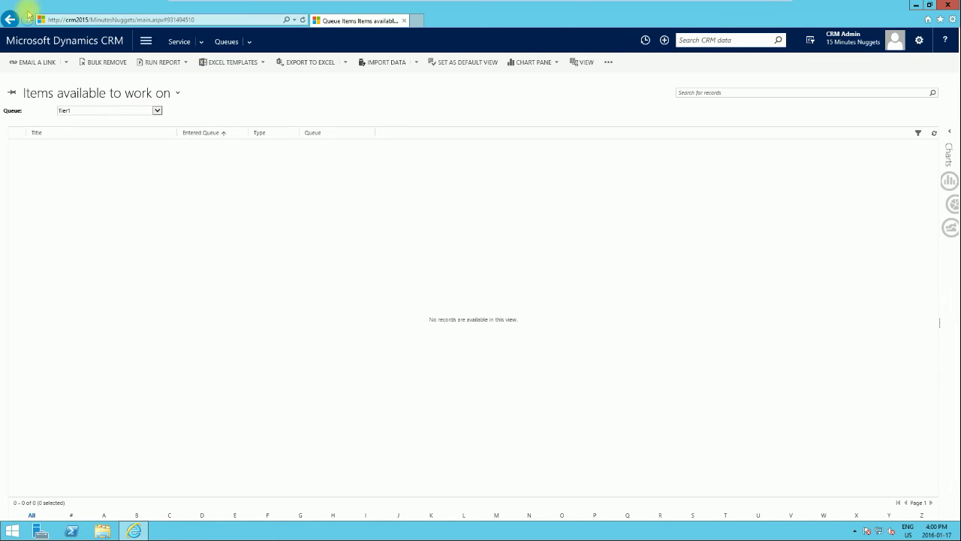
Step: Add the Shipment question (sample) case from the active service cases to the Tier1 queue
{"action": "left_click", "coordinate": [145, 41]}
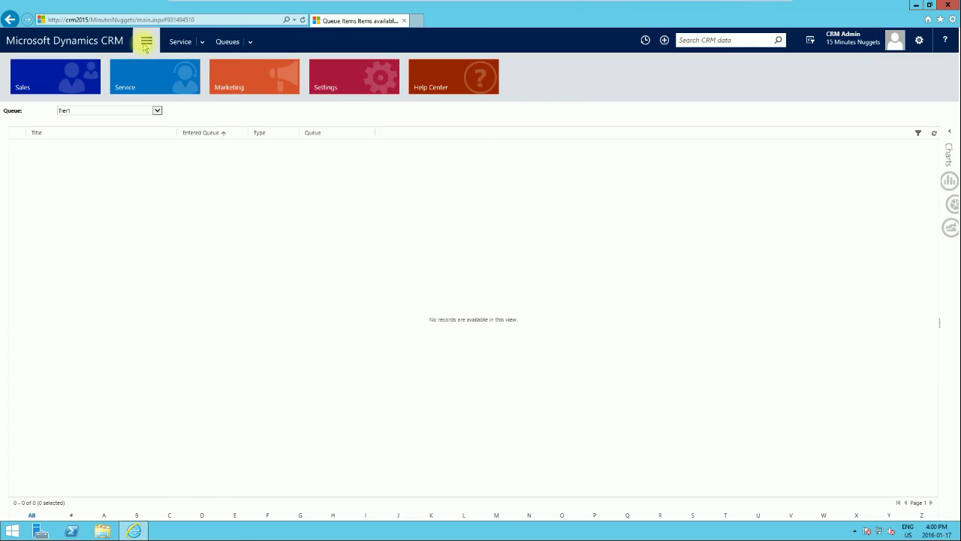
{"action": "left_click", "coordinate": [168, 80]}
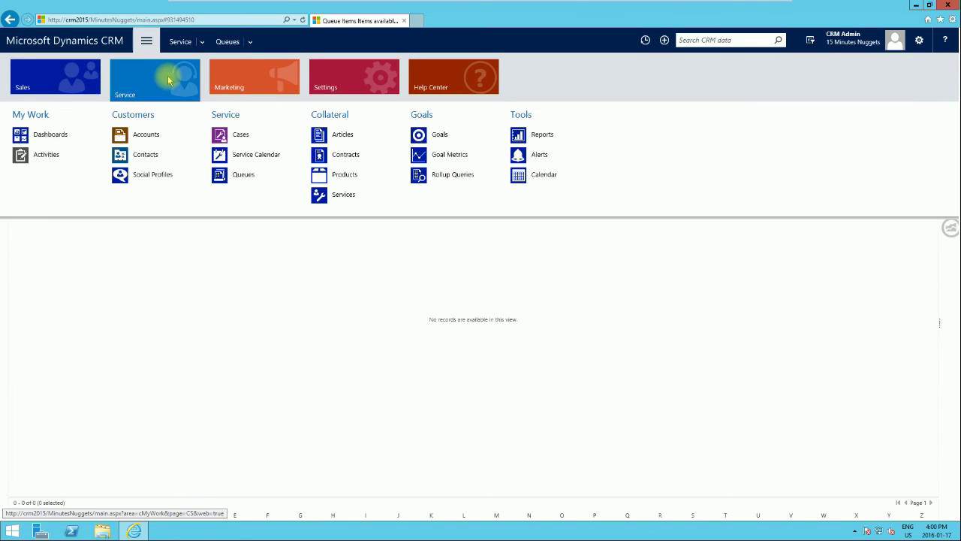
{"action": "left_click", "coordinate": [238, 135]}
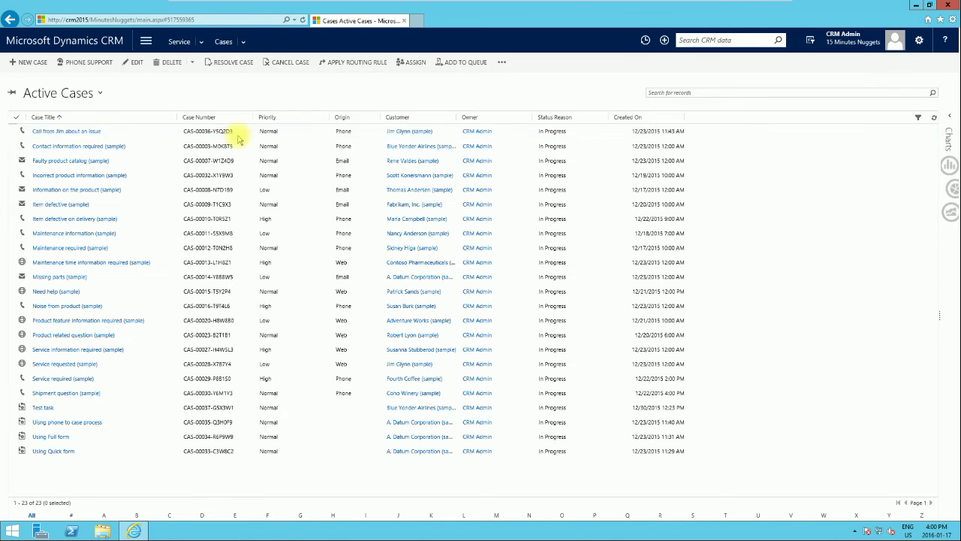
{"action": "left_click", "coordinate": [21, 393]}
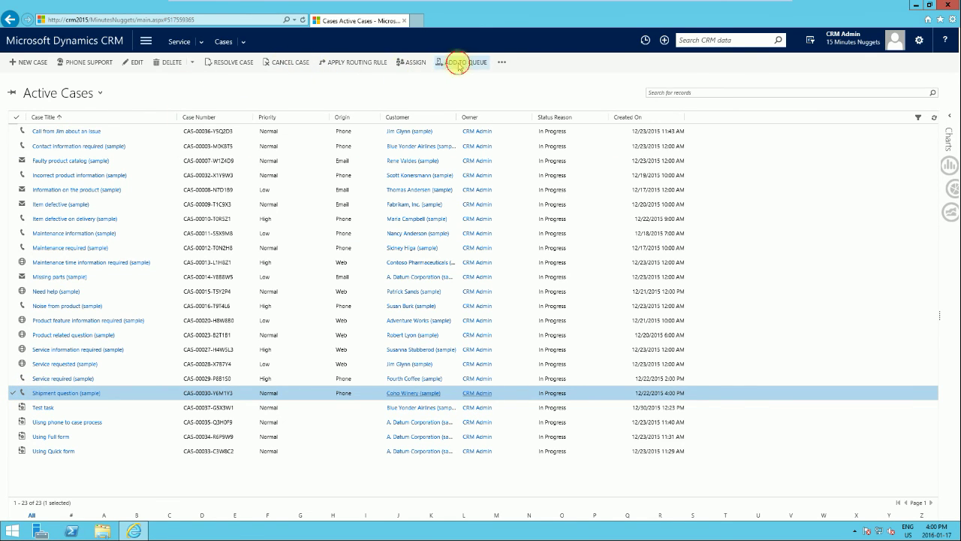
{"action": "left_click", "coordinate": [459, 65]}
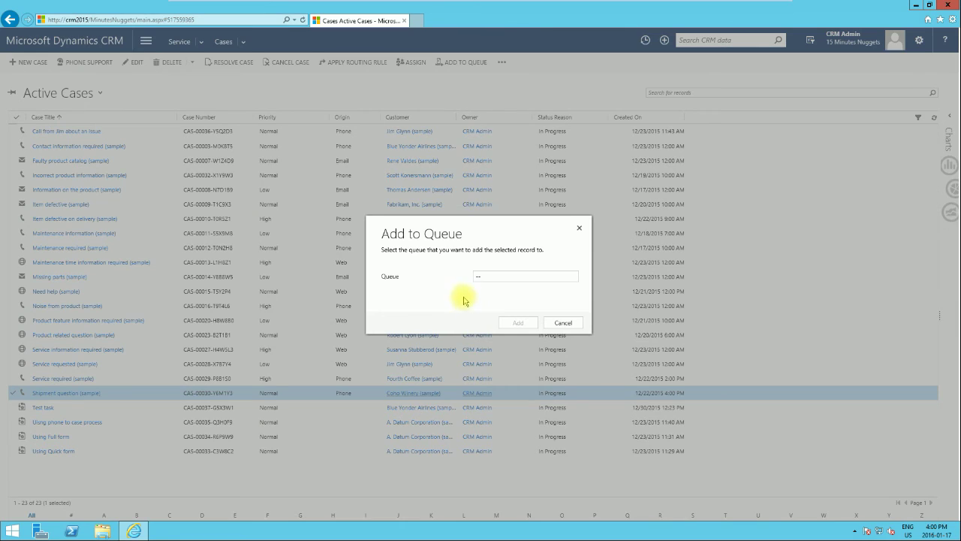
{"action": "left_click", "coordinate": [573, 276]}
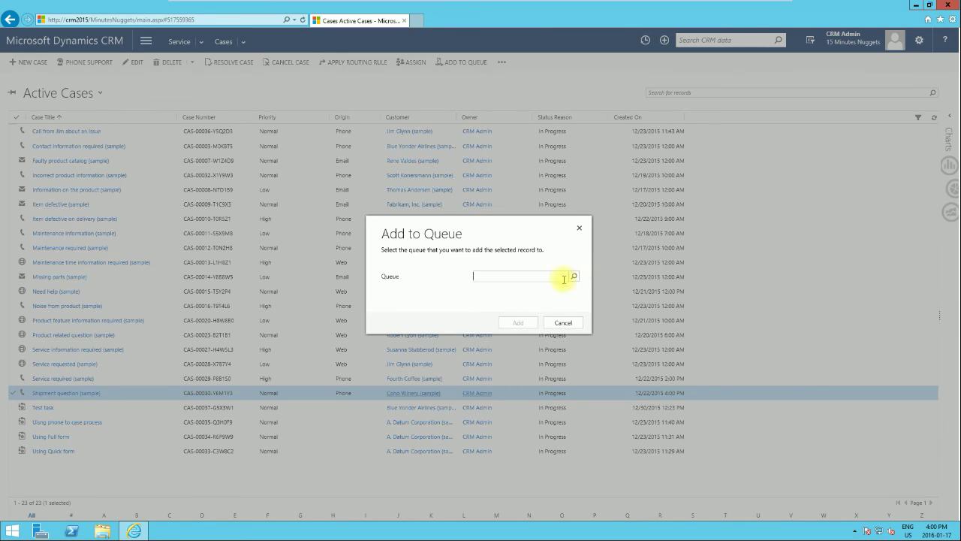
{"action": "left_click", "coordinate": [573, 277]}
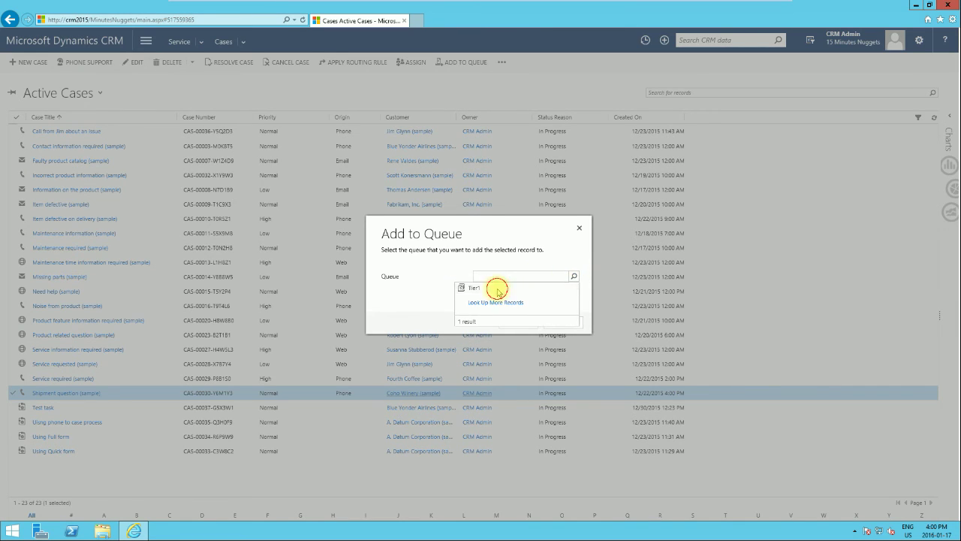
{"action": "left_click", "coordinate": [496, 289]}
{"action": "left_click", "coordinate": [509, 322]}
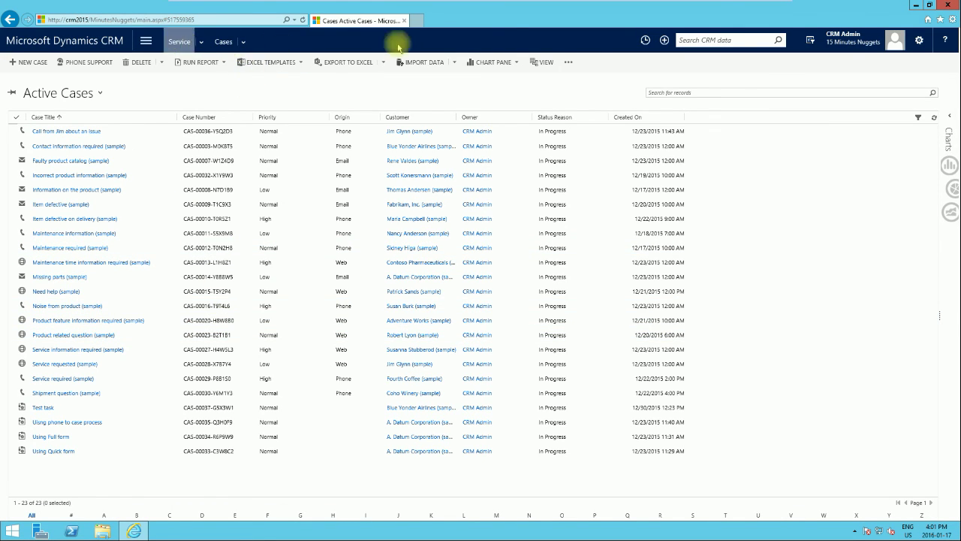
Step: Filter the recent Items available to work on view by Tier1 and open the Shipment question (sample) case's queue item details
{"action": "left_click", "coordinate": [645, 40]}
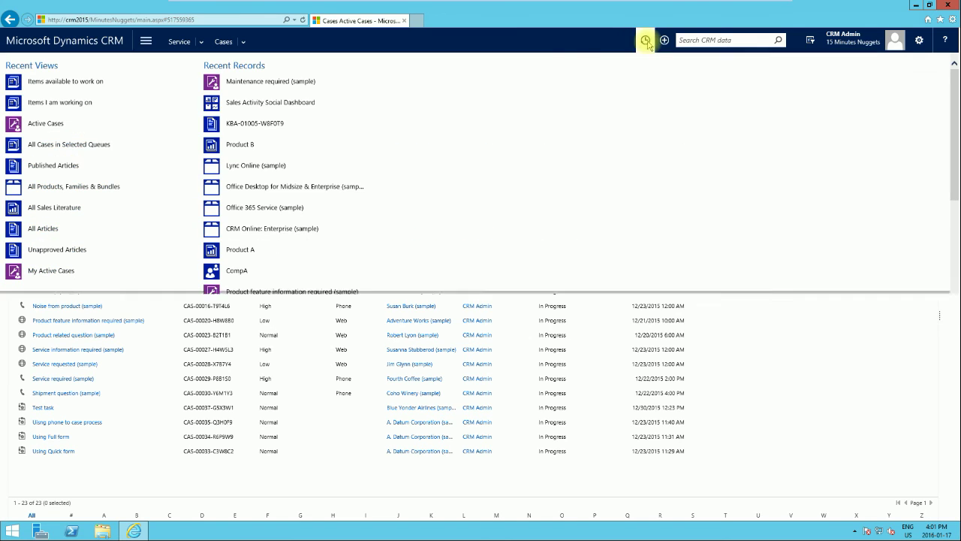
{"action": "left_click", "coordinate": [35, 83]}
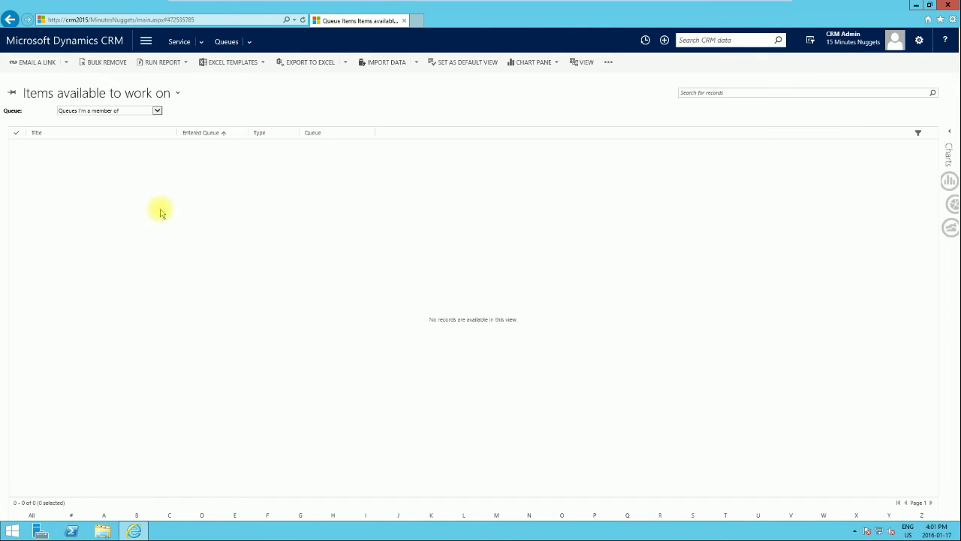
{"action": "left_click", "coordinate": [157, 111]}
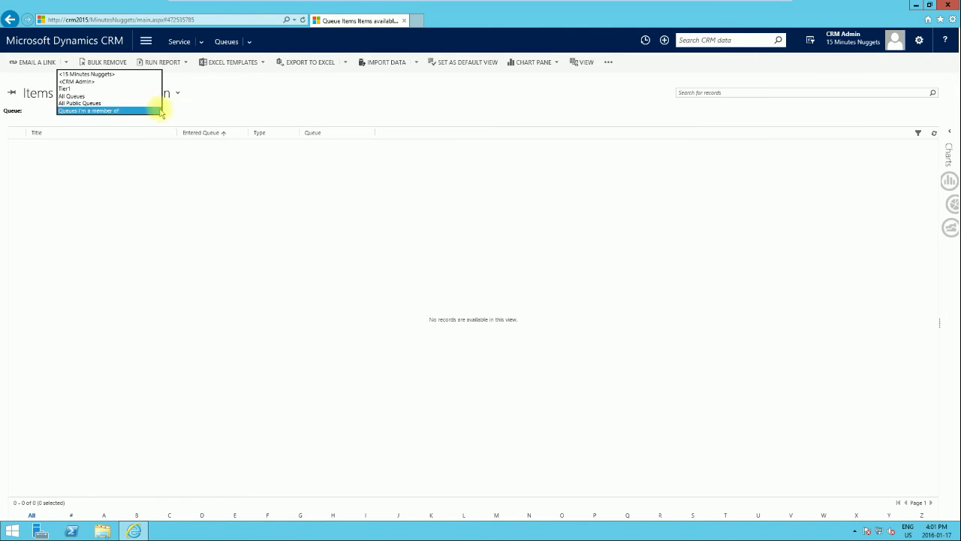
{"action": "left_click", "coordinate": [124, 89]}
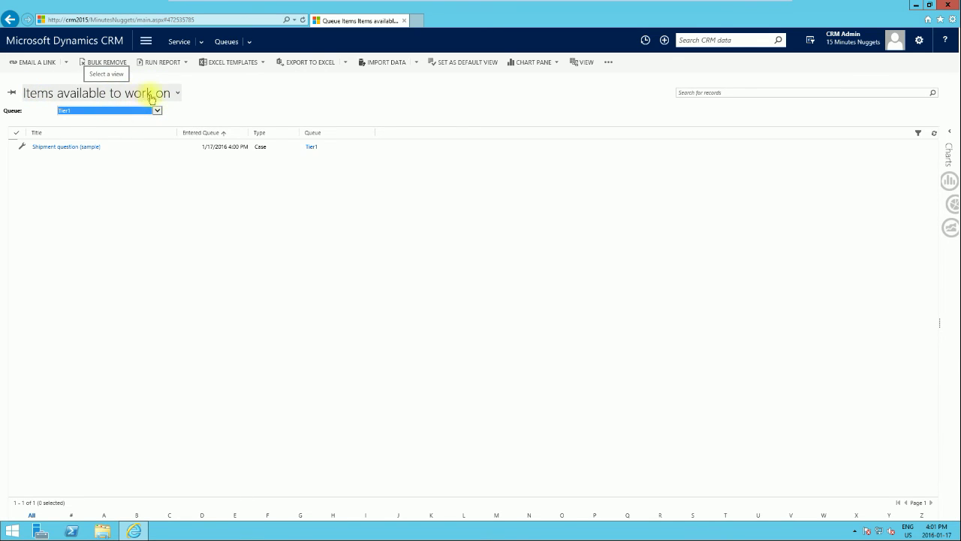
{"action": "left_click", "coordinate": [117, 147]}
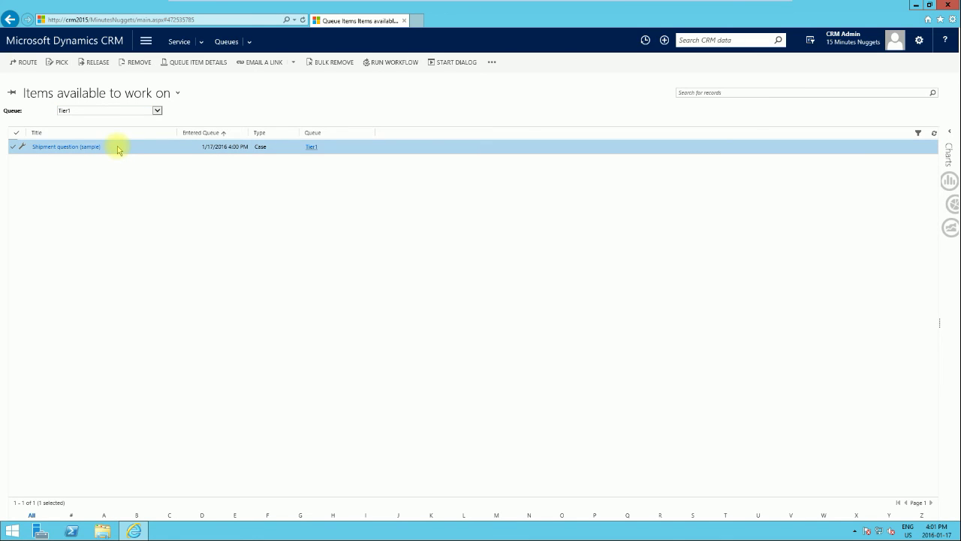
{"action": "left_click", "coordinate": [199, 67]}
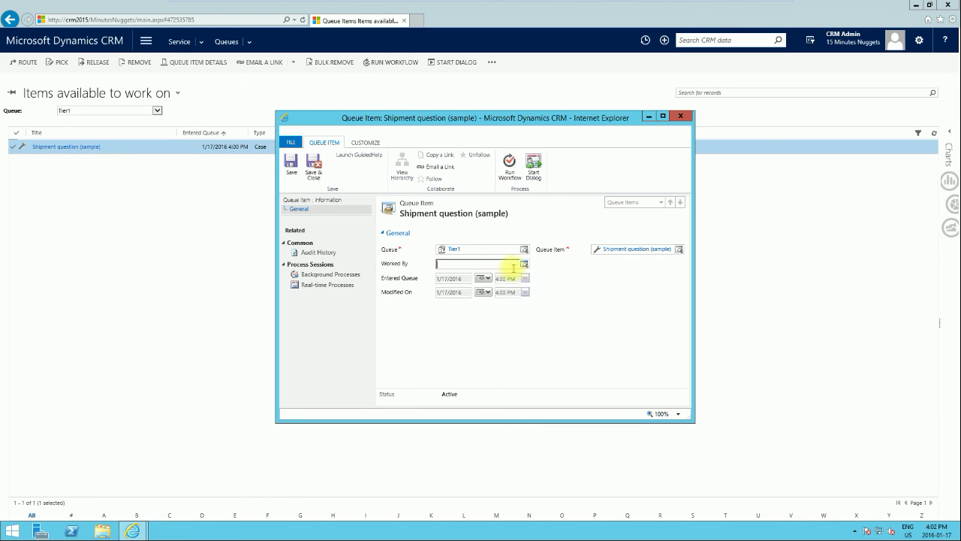
Step: Save the Shipment question (sample) queue item with Worked By set to CRM Trainer, and switch to the Items I am working on view
{"action": "left_click", "coordinate": [487, 264]}
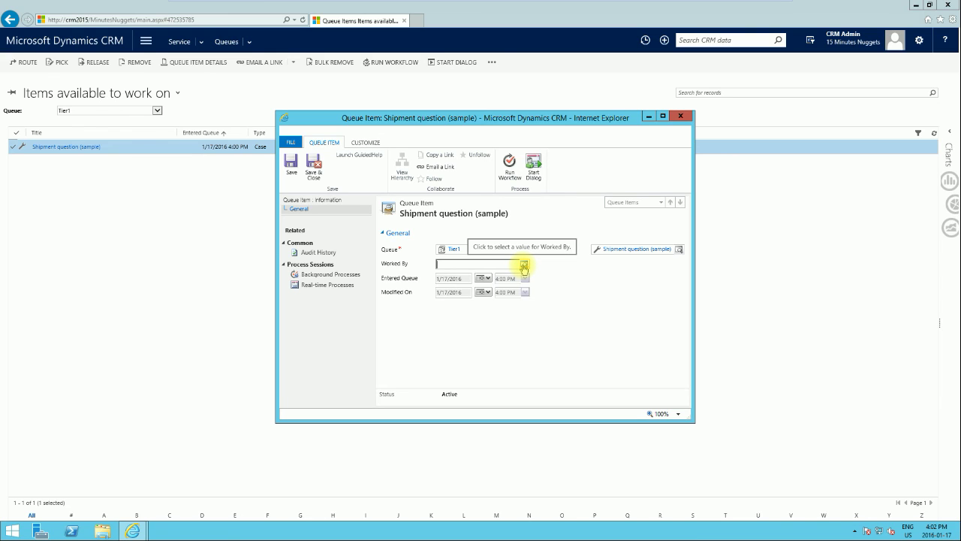
{"action": "left_click", "coordinate": [523, 265]}
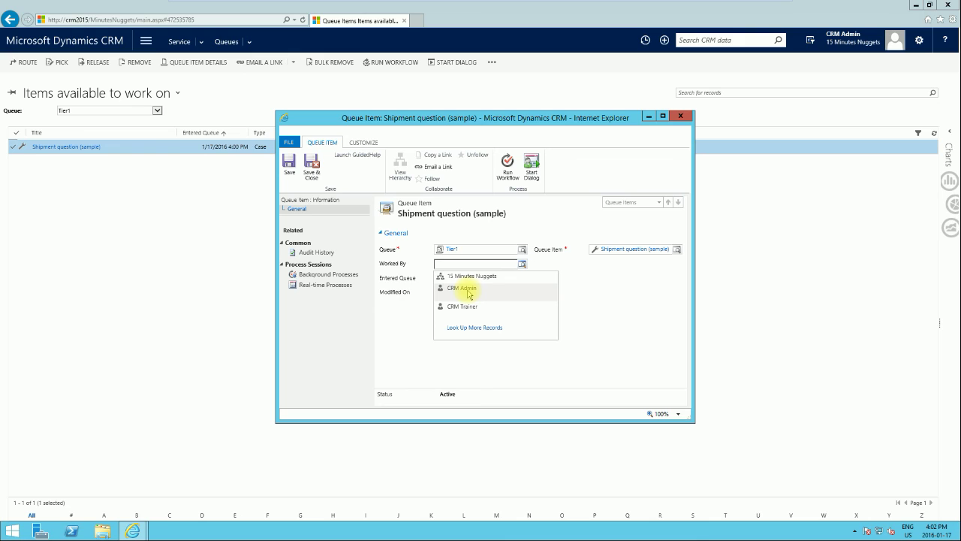
{"action": "left_click", "coordinate": [465, 307]}
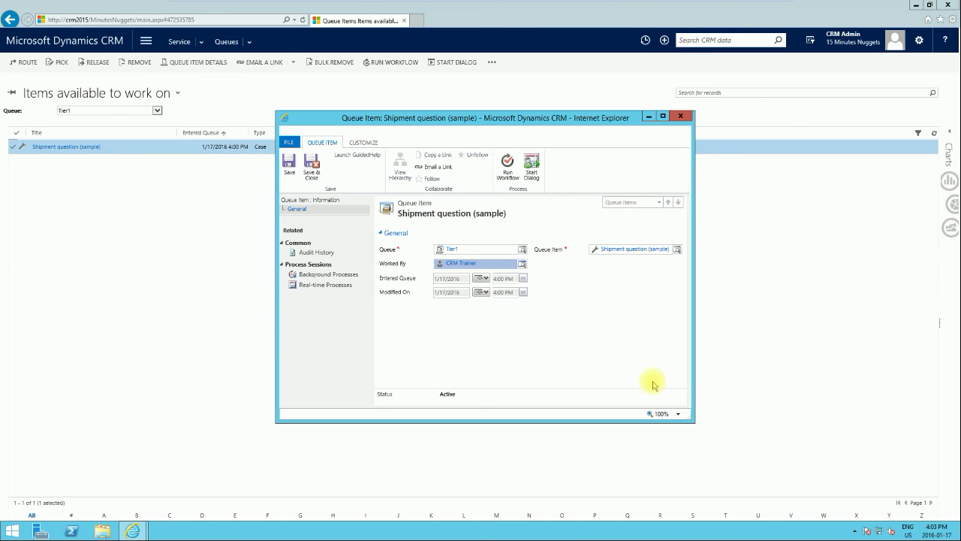
{"action": "left_click", "coordinate": [291, 169]}
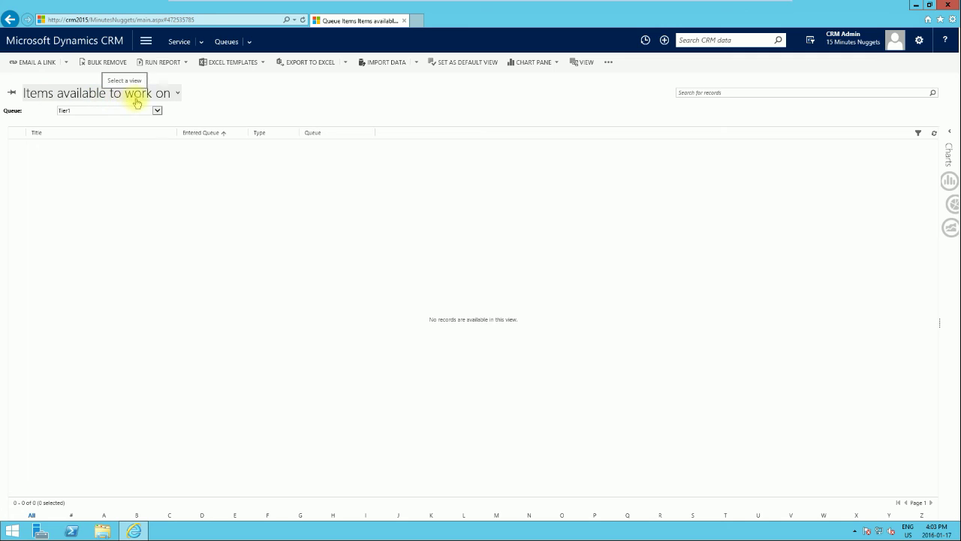
{"action": "left_click", "coordinate": [177, 100]}
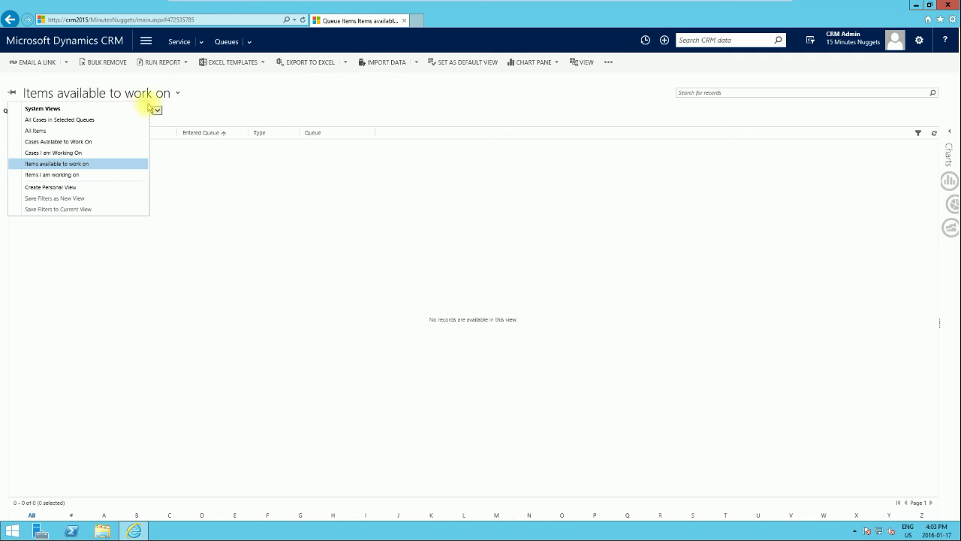
{"action": "left_click", "coordinate": [84, 175]}
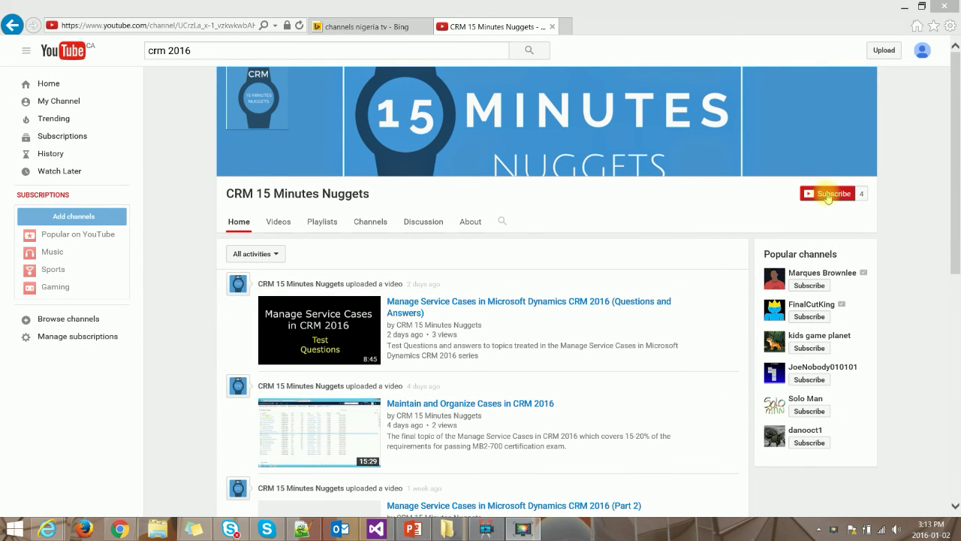
Step: On YouTube, subscribe to the CRM 15 Minutes Nuggets channel and save the option to receive all notifications for it
{"action": "left_click", "coordinate": [830, 195]}
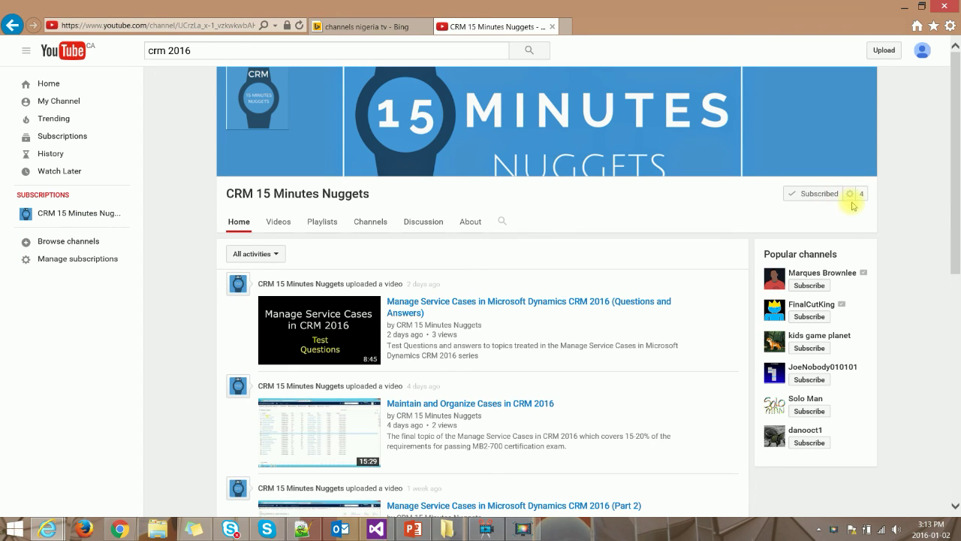
{"action": "left_click", "coordinate": [850, 194]}
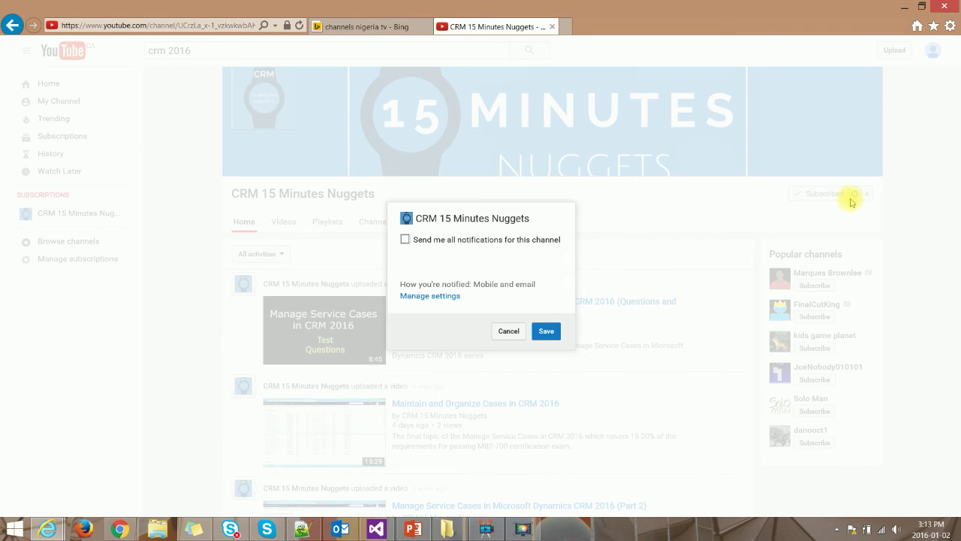
{"action": "left_click", "coordinate": [405, 238]}
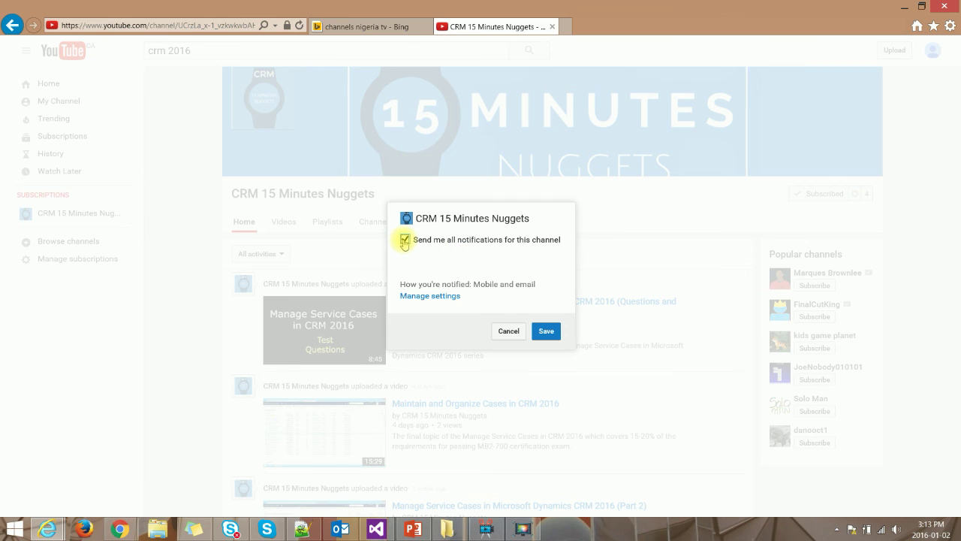
{"action": "left_click", "coordinate": [548, 332]}
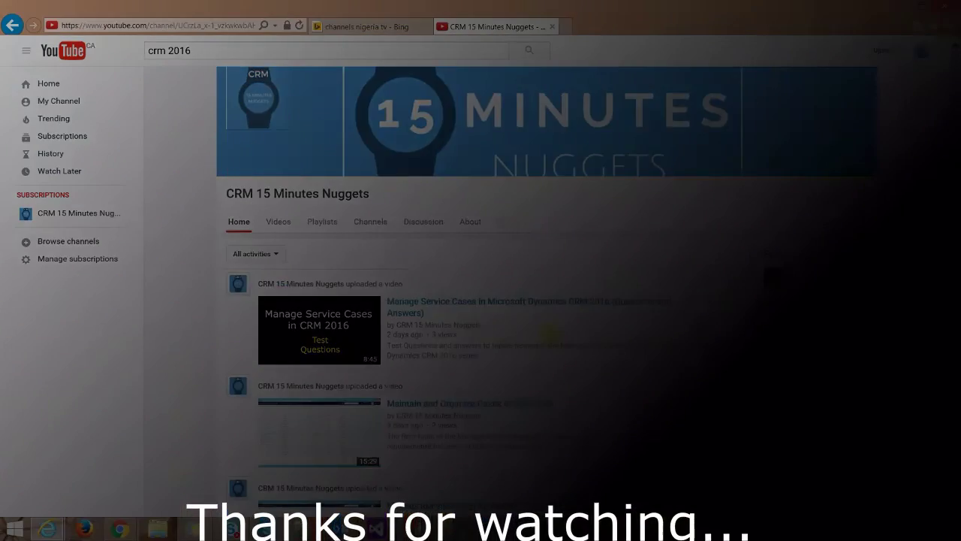